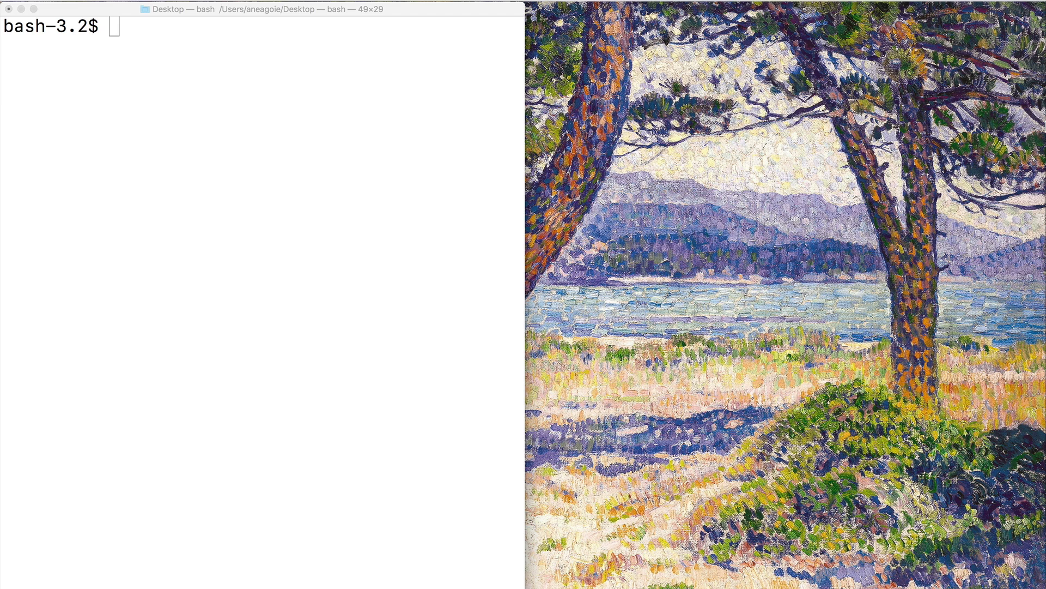
Search Spotlight for 'terminal', clear the query, and return focus to the Terminal window.
key(super+space)
key(Escape)
key(super+space)
text(term)
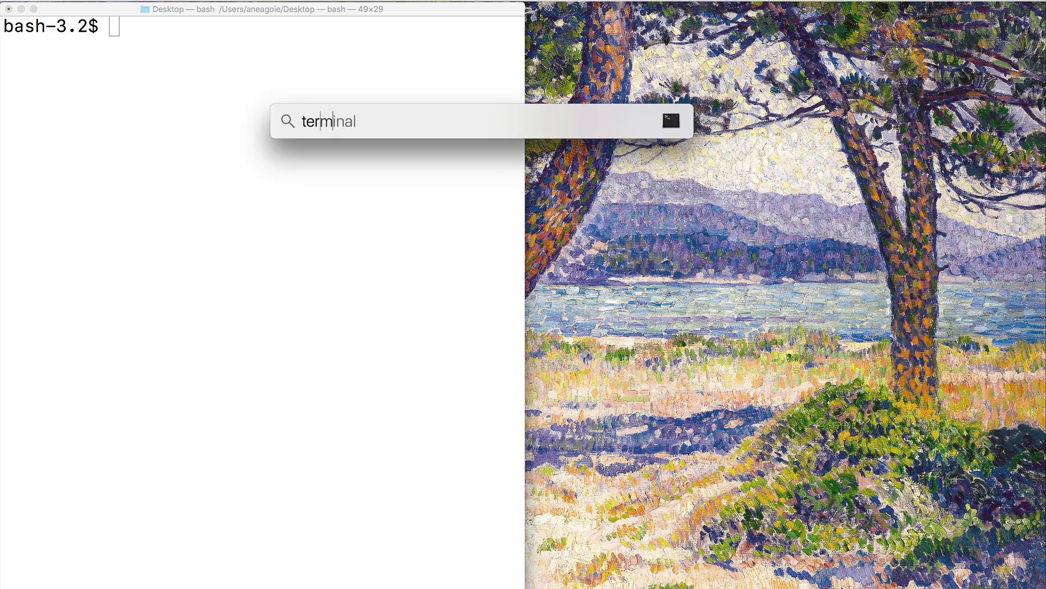
text(inal)
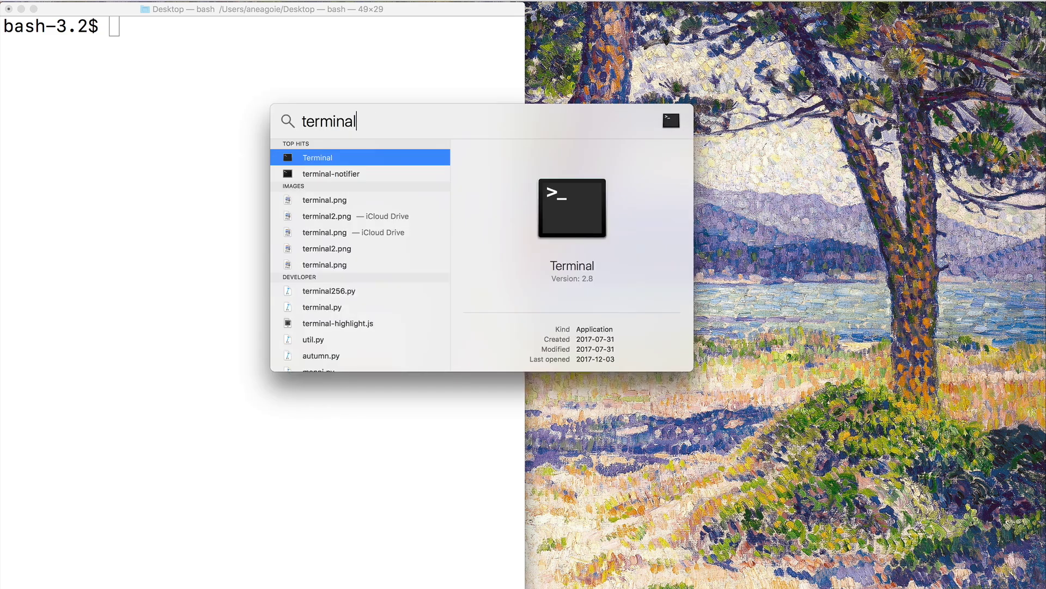
key(BackSpace)
key(BackSpace)
key(BackSpace)
key(BackSpace)
key(BackSpace)
key(BackSpace)
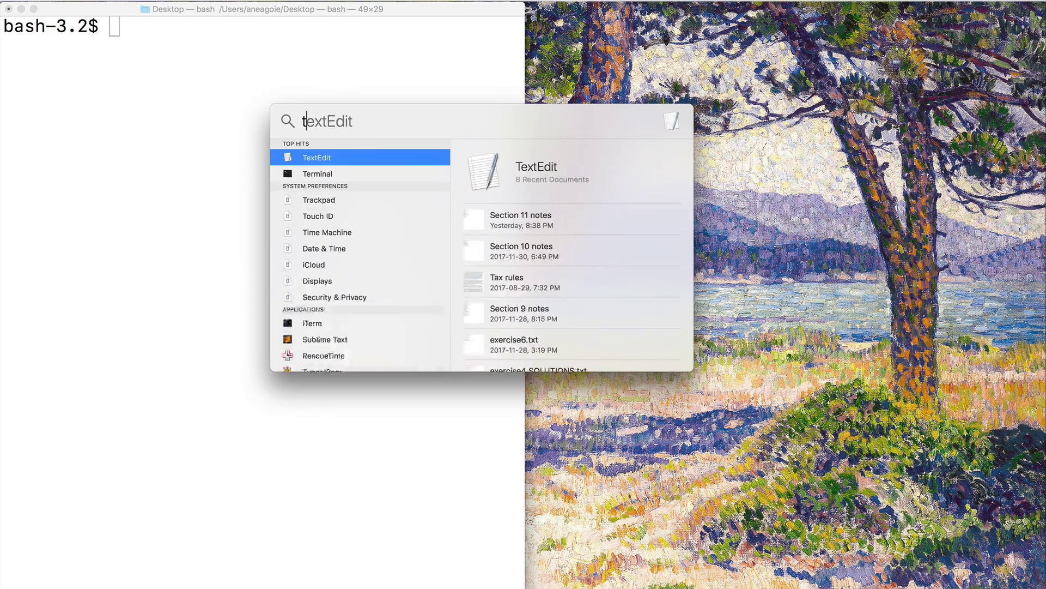
key(BackSpace)
click(394, 201)
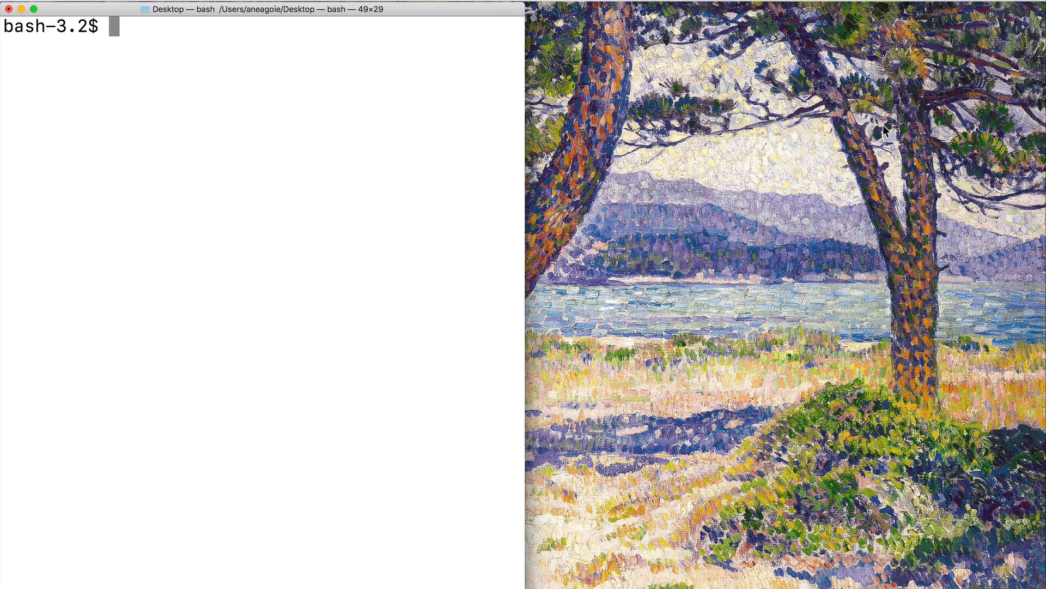
Create a new 'untitled folder' on the desktop and move it to the top-right corner.
right_click(865, 98)
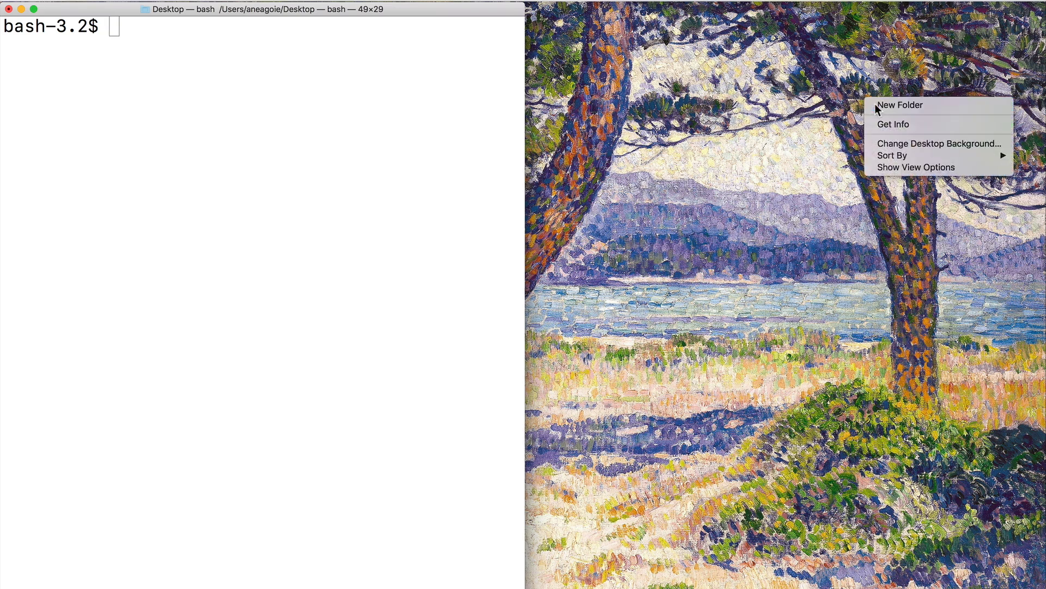
click(875, 104)
drag(862, 102, 962, 97)
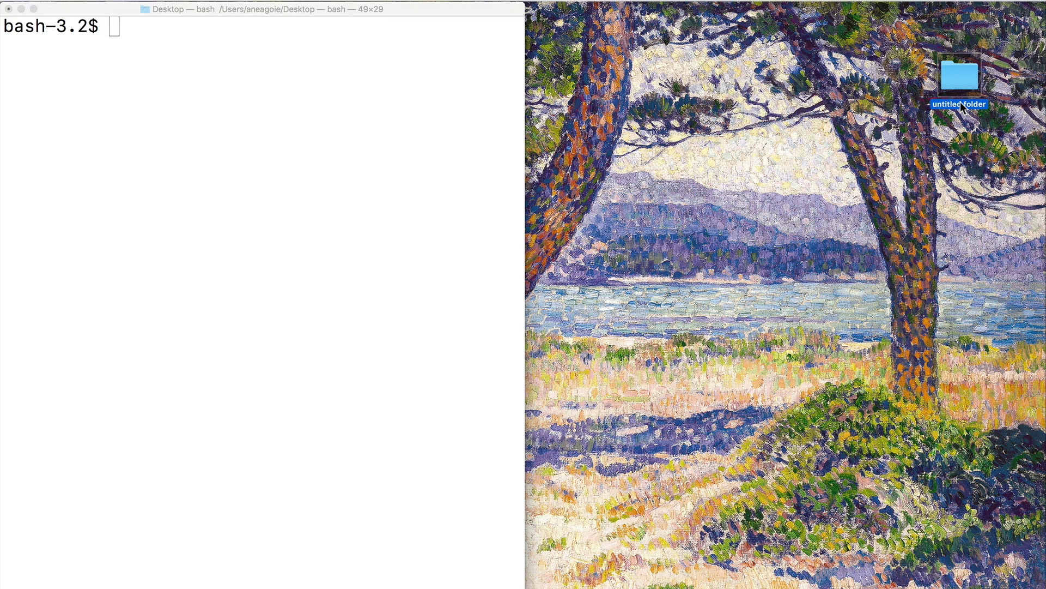
click(851, 177)
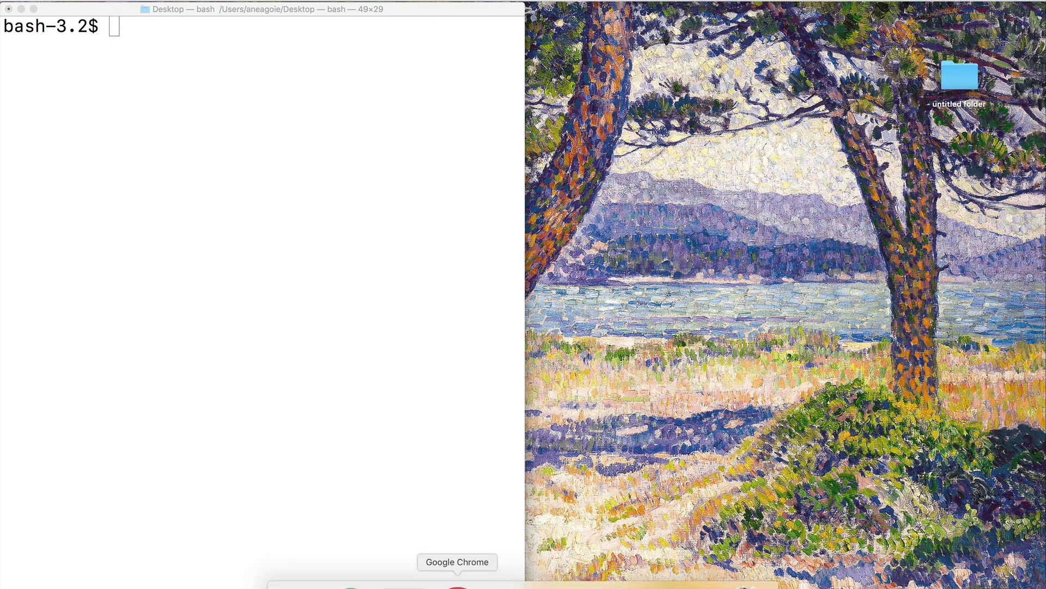
click(457, 583)
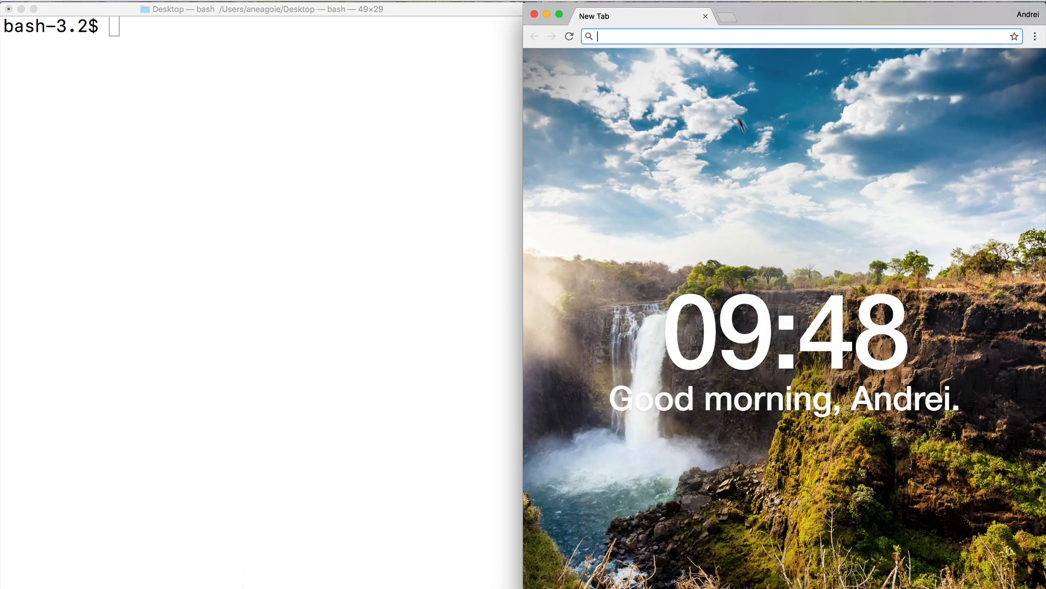
click(706, 15)
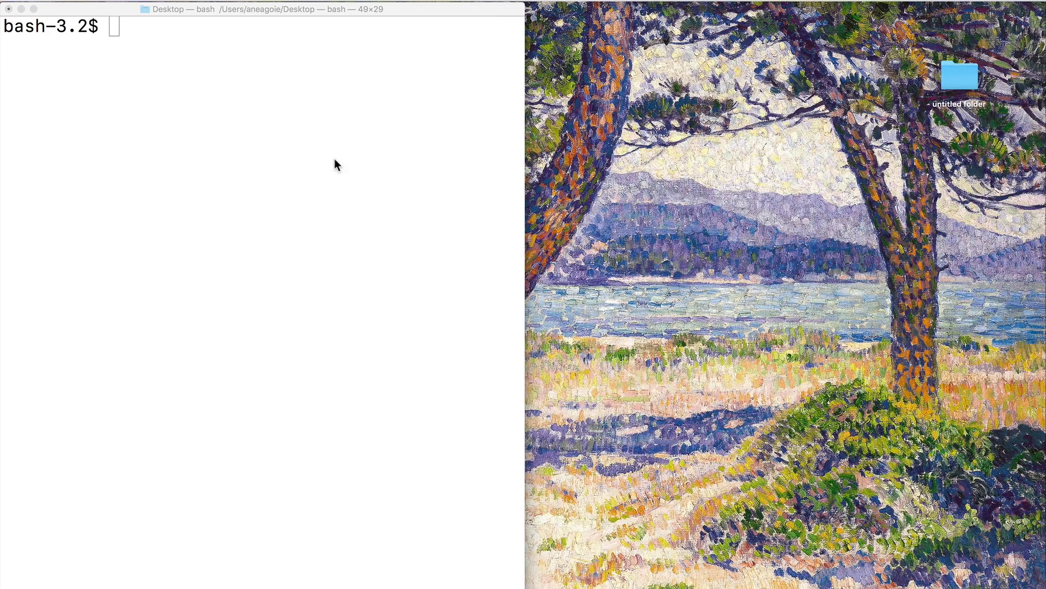
click(274, 66)
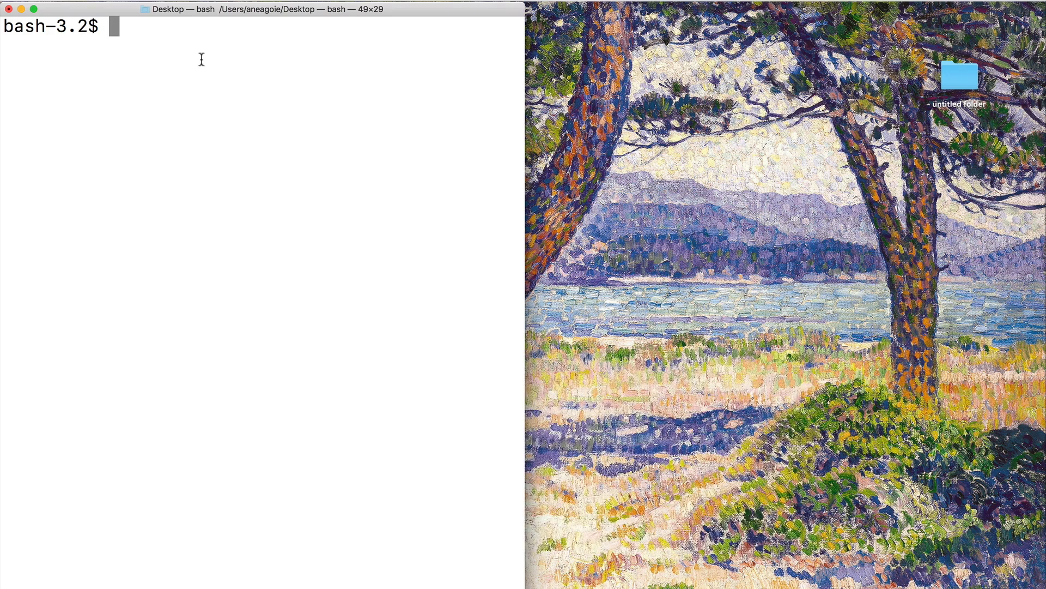
text(ls)
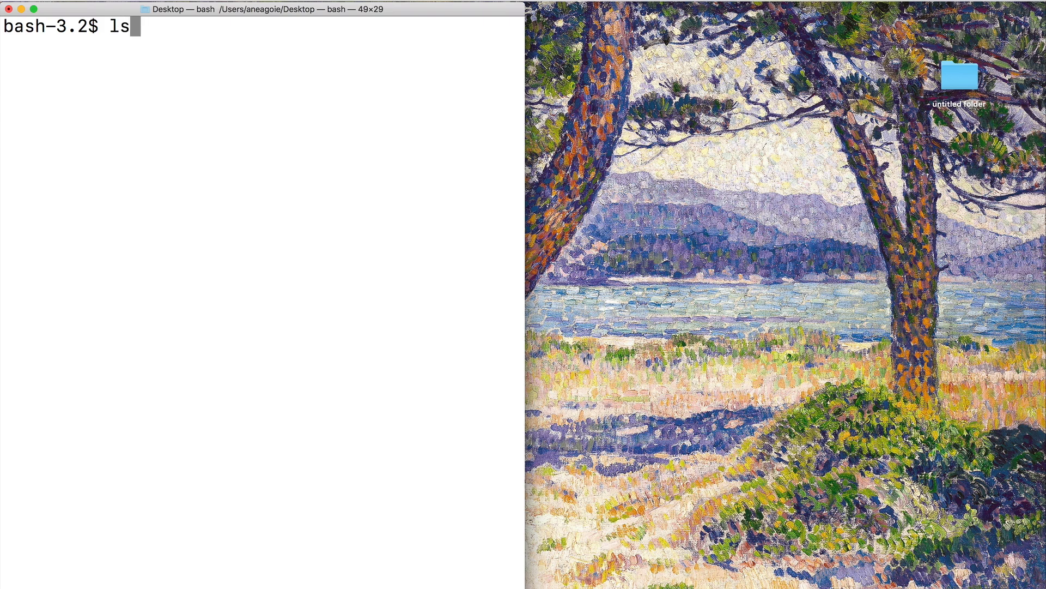
List the home folder with ls and print the working directory path with pwd.
key(Return)
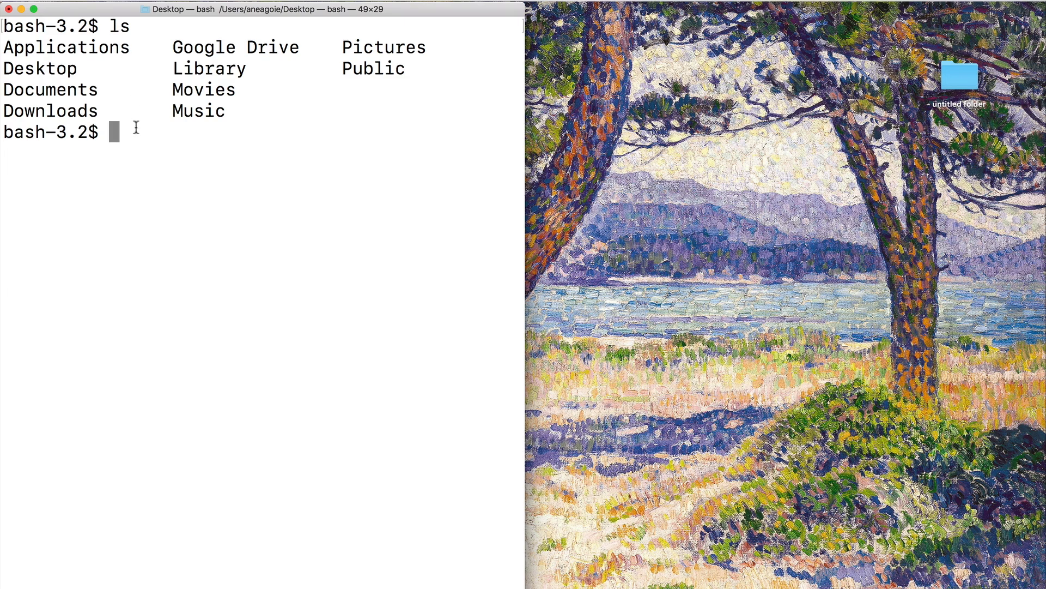
text(p)
text(wd)
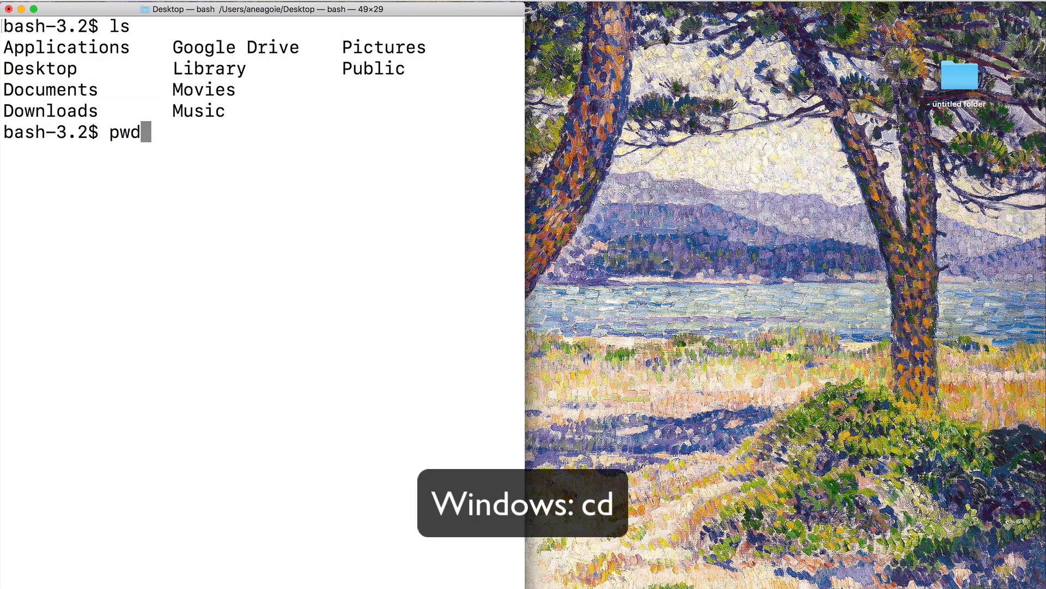
key(Return)
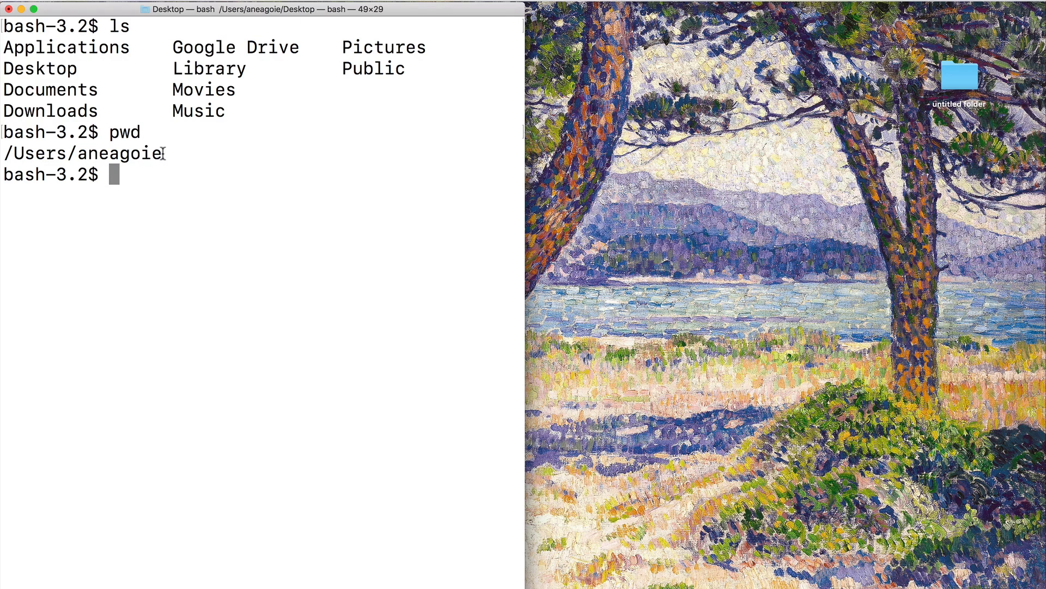
drag(163, 154, 146, 152)
mouse_move(10, 46)
mouse_down()
mouse_move(106, 99)
mouse_move(114, 124)
mouse_up()
click(134, 131)
text(cd)
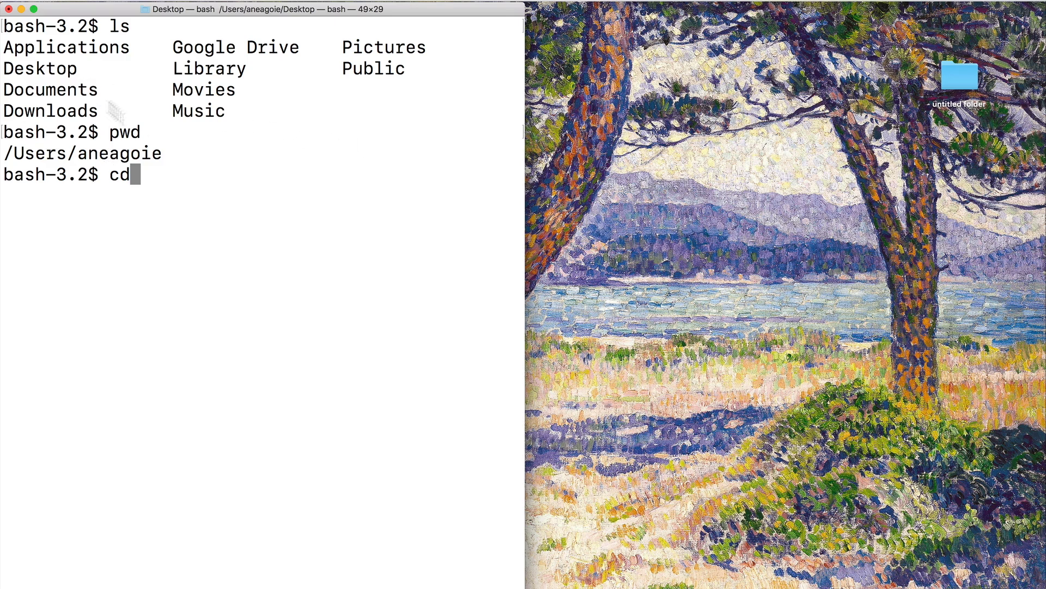
text( De)
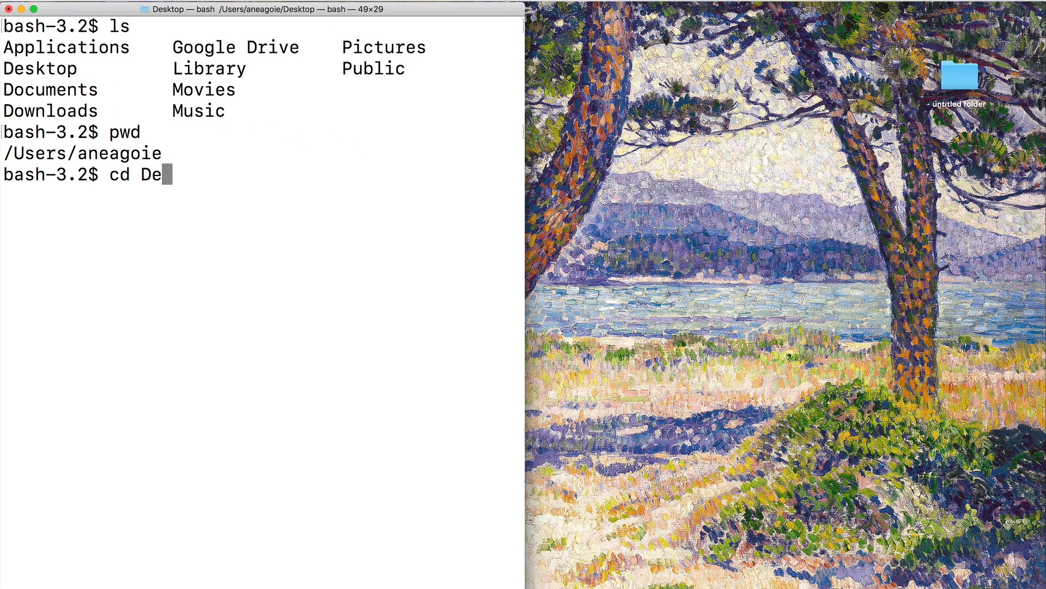
text(sktop)
List Desktop with cd Desktop and ls, return with cd .. and ls, then clear.
key(Return)
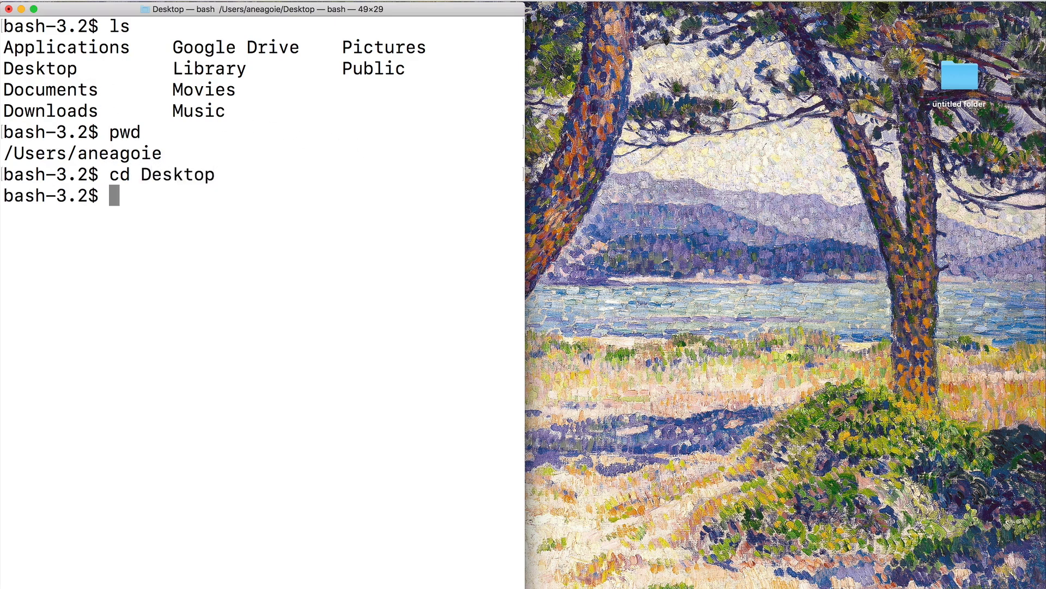
text(ls)
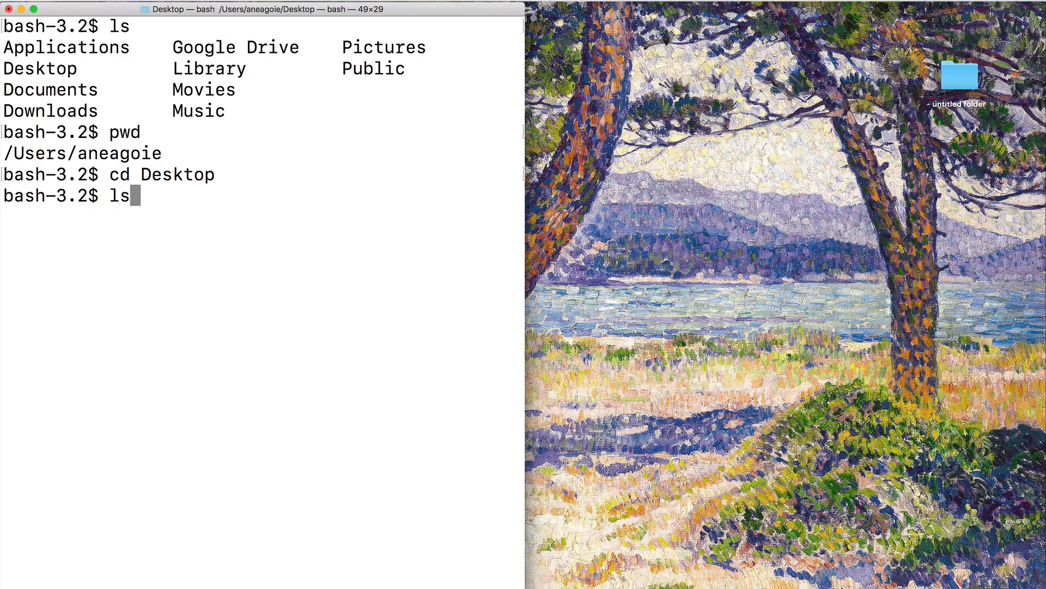
key(Return)
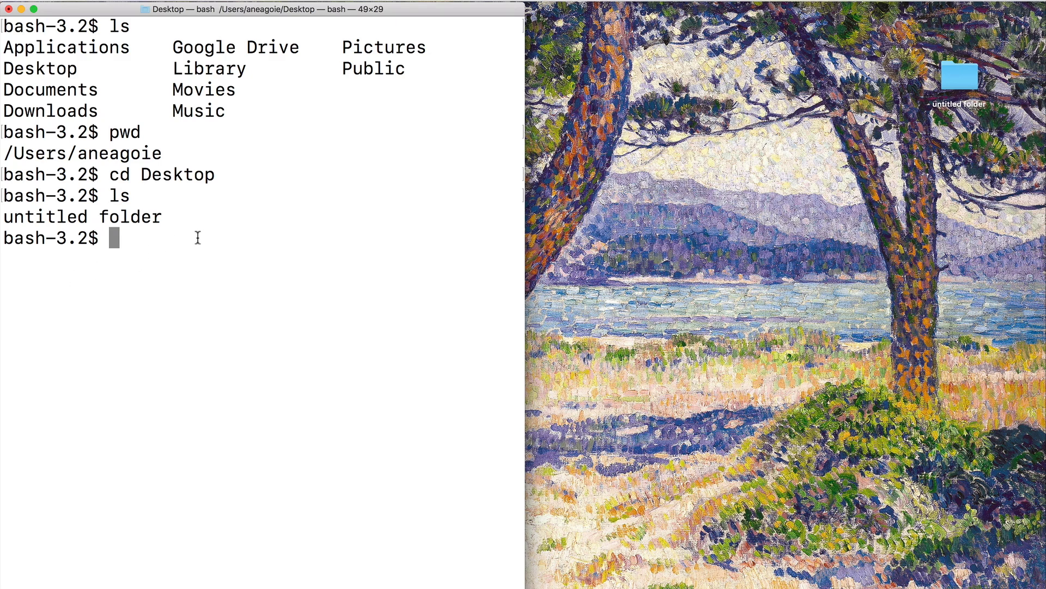
text(cd )
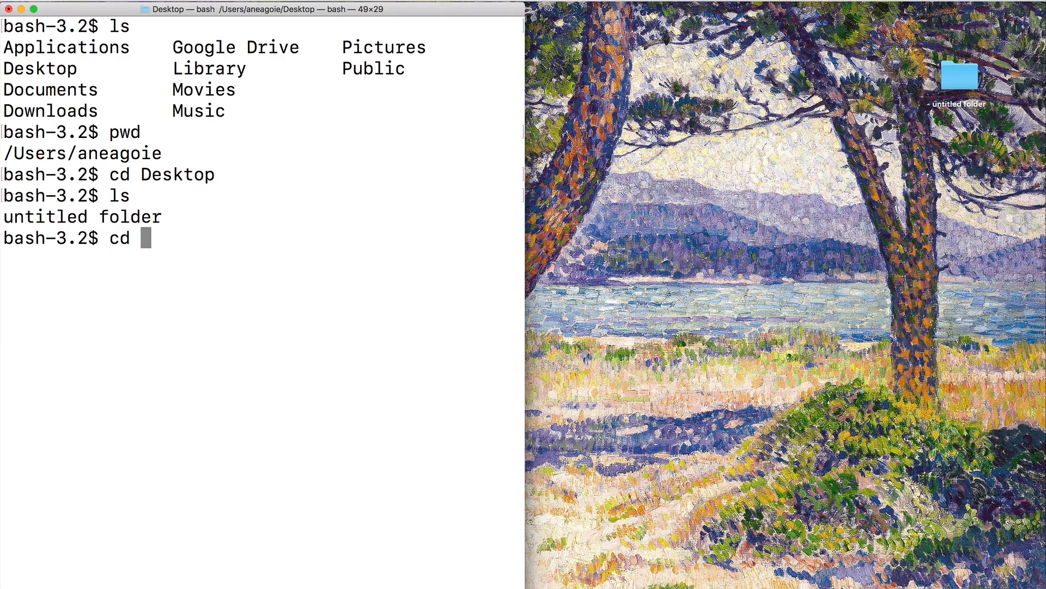
text(..)
key(Return)
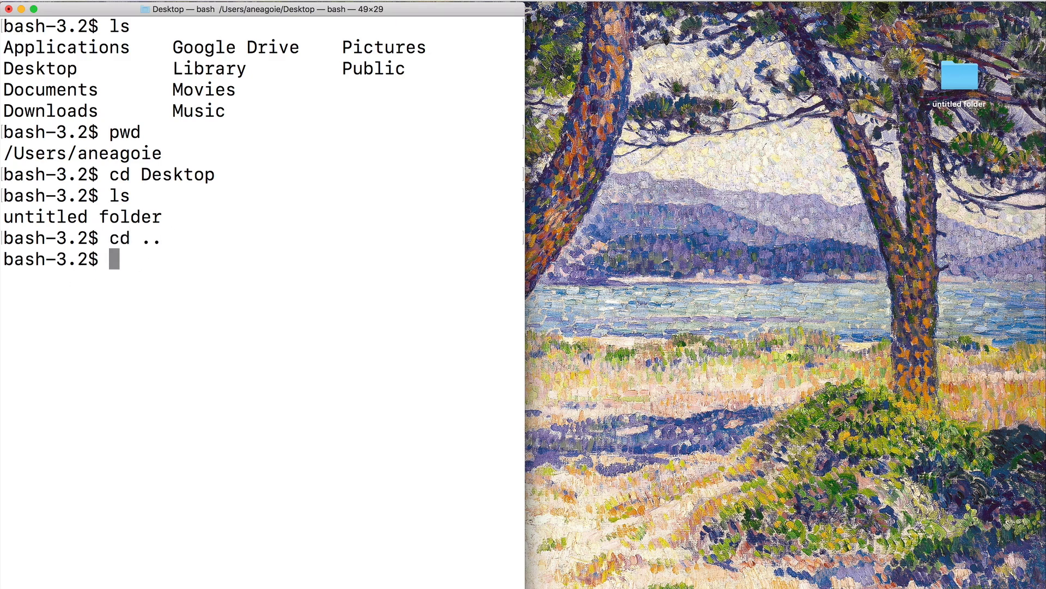
text(ls)
key(Return)
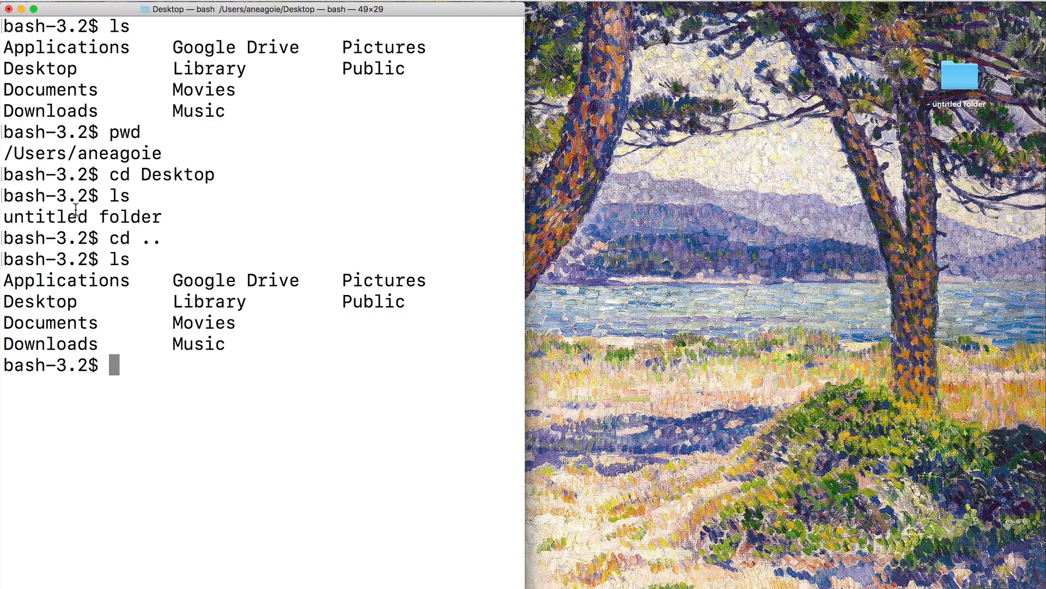
text(clear)
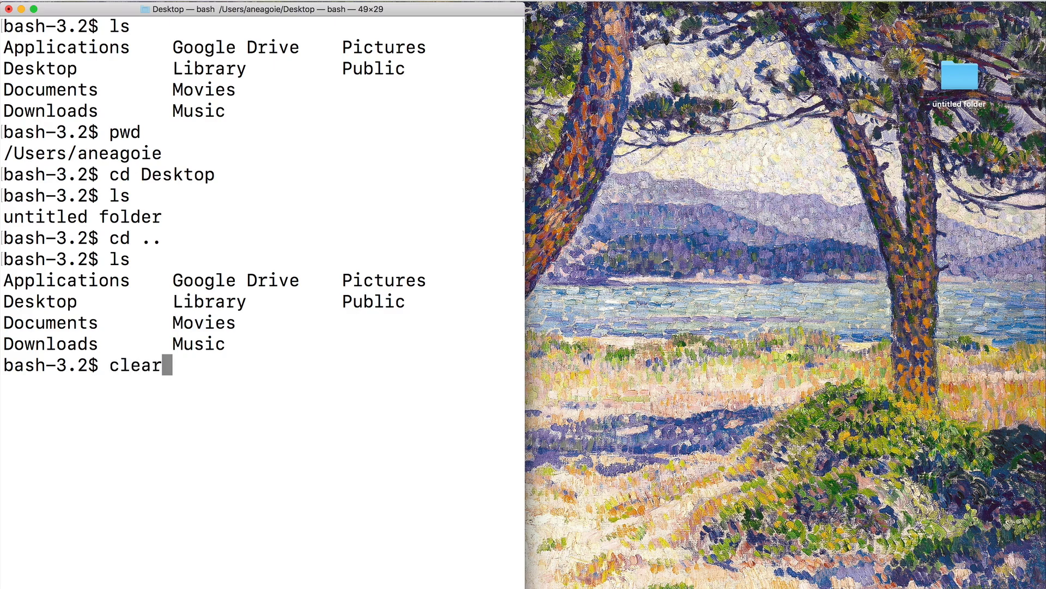
key(Return)
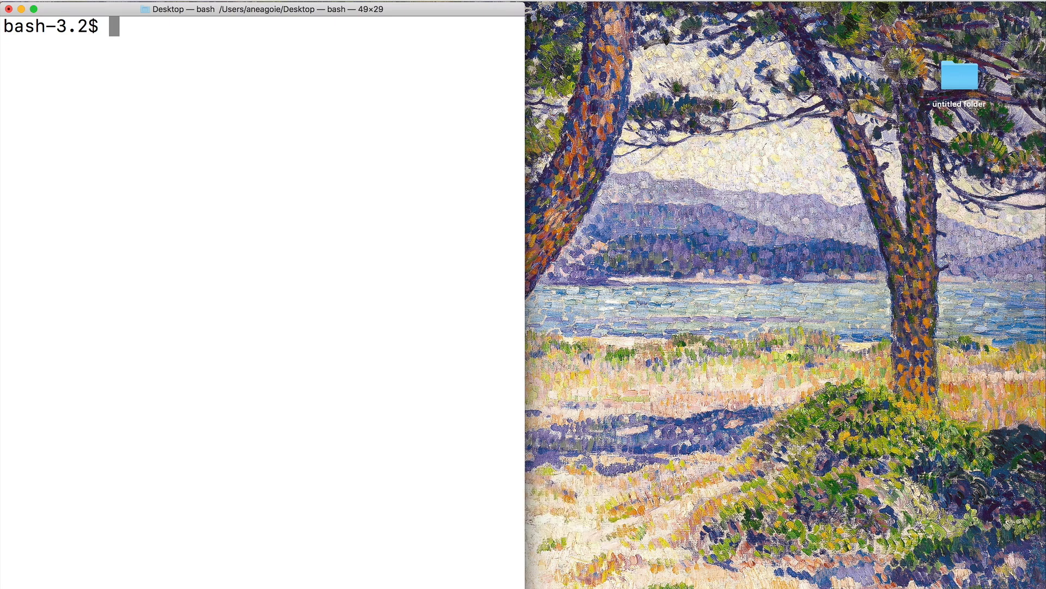
text(cd /)
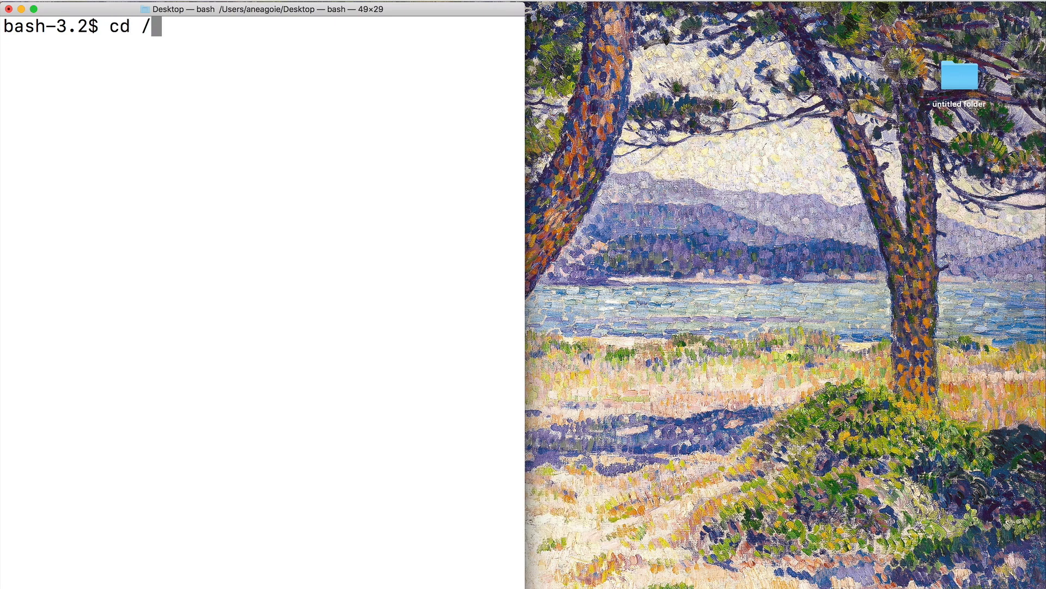
List the root folder via cd /, return with cd ~, then clear and list home again.
key(Return)
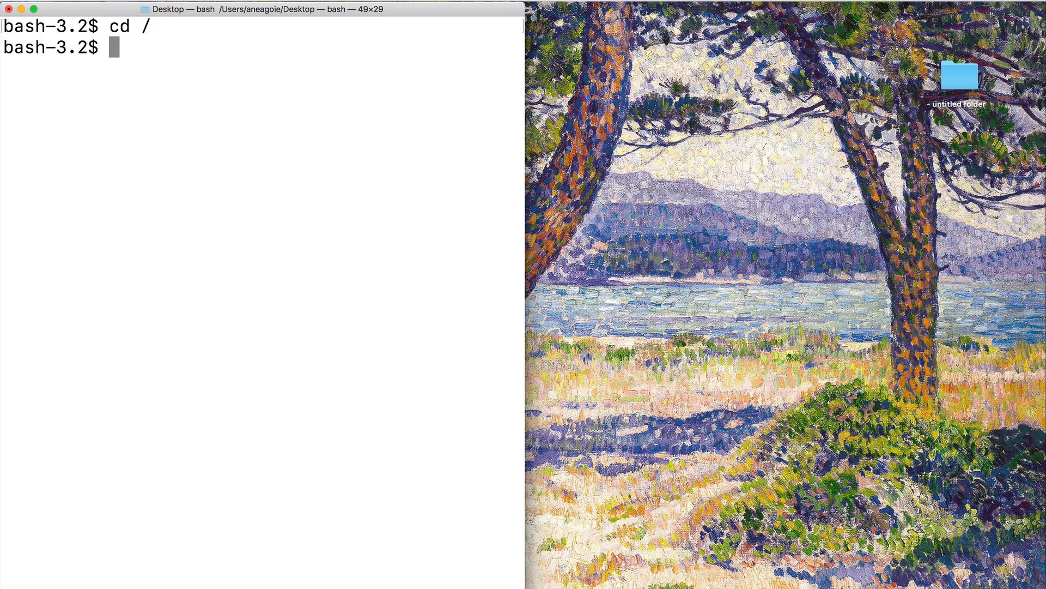
text(l)
text(s)
key(Return)
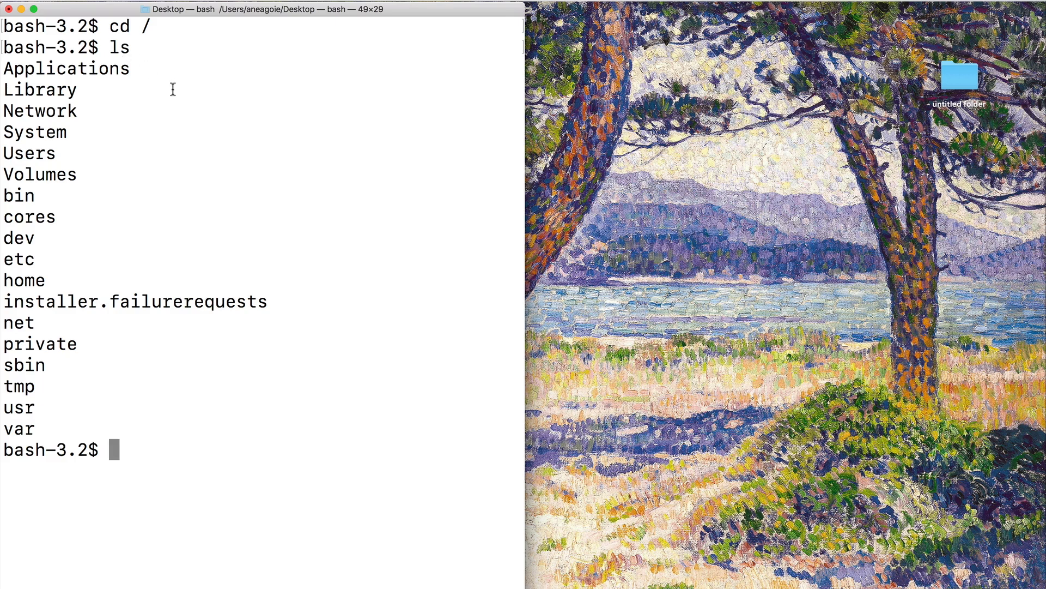
text(c)
text(d ~)
key(Return)
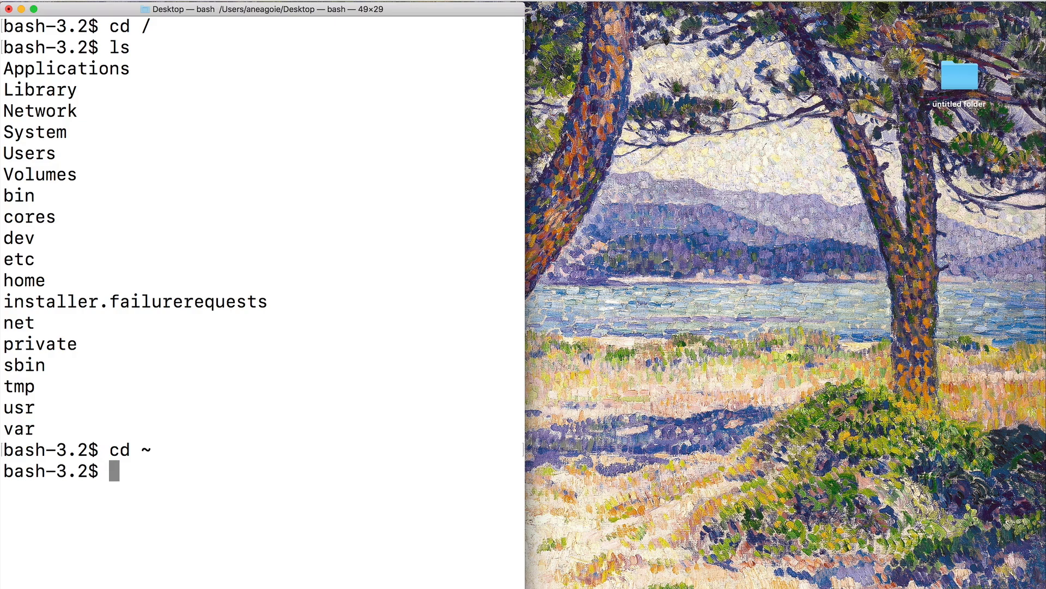
text(ls)
key(Return)
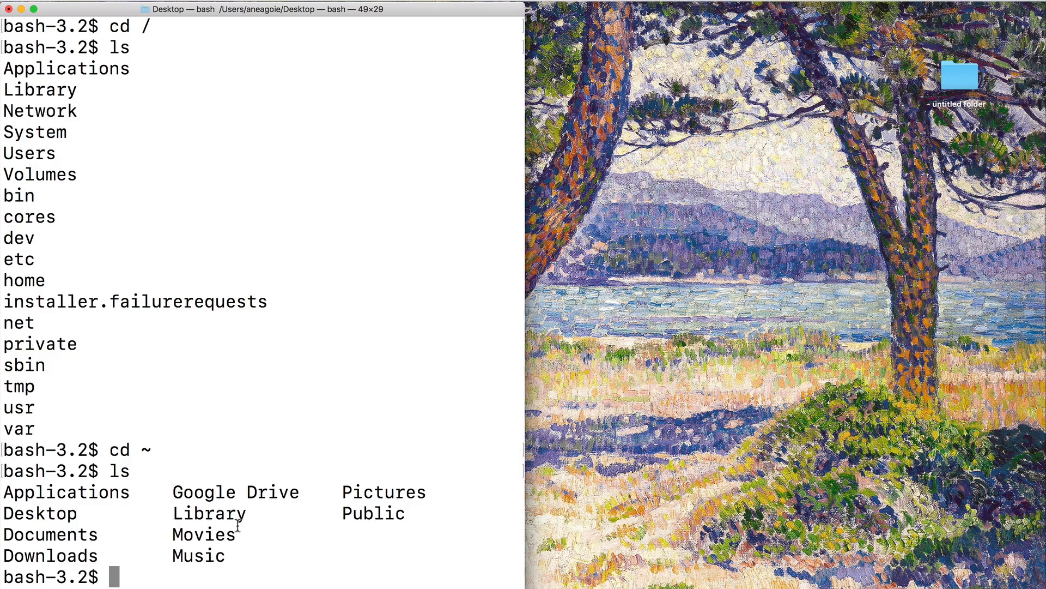
text(clear)
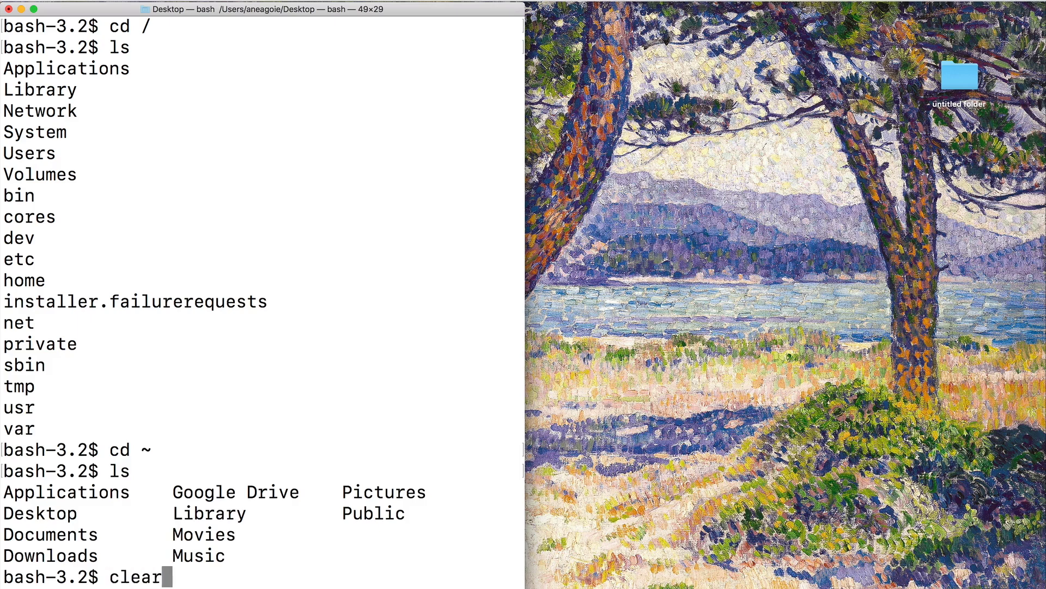
key(Return)
text(ls)
key(Return)
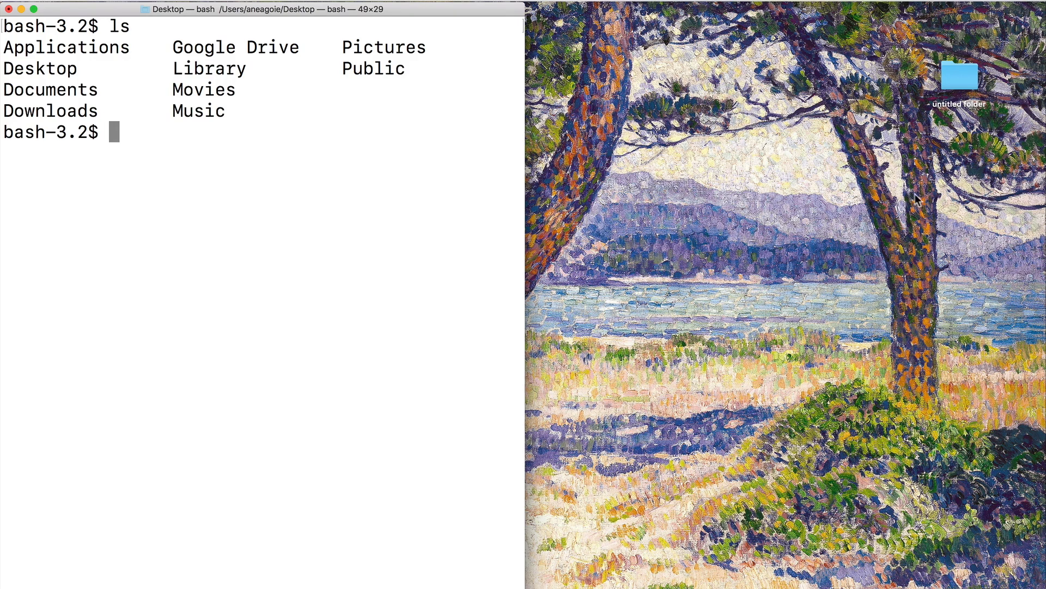
Rename the desktop's untitled folder to 'test', then return focus to Terminal.
click(973, 107)
click(973, 108)
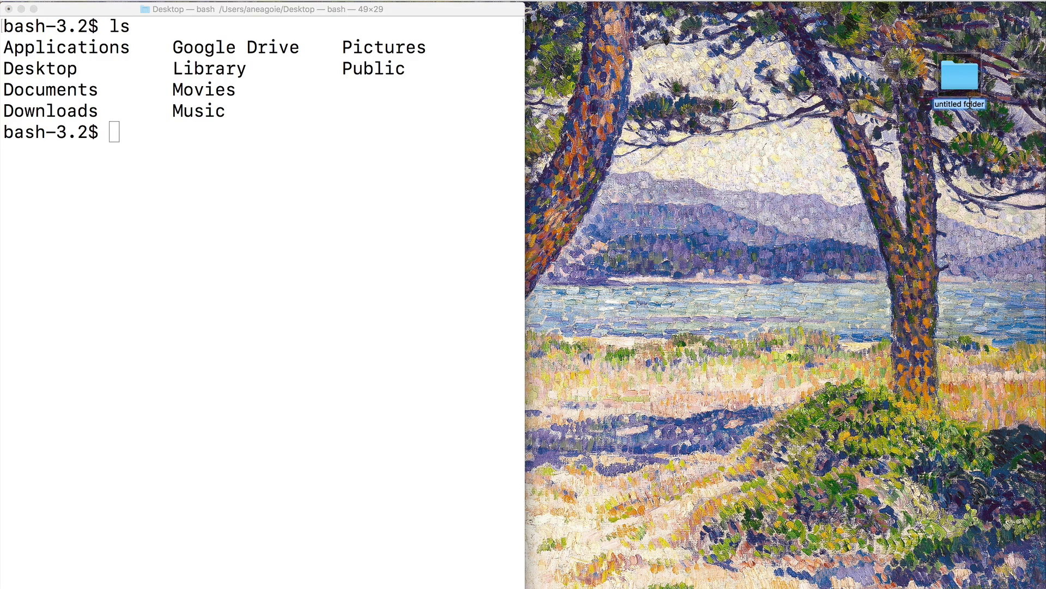
text(test)
key(Return)
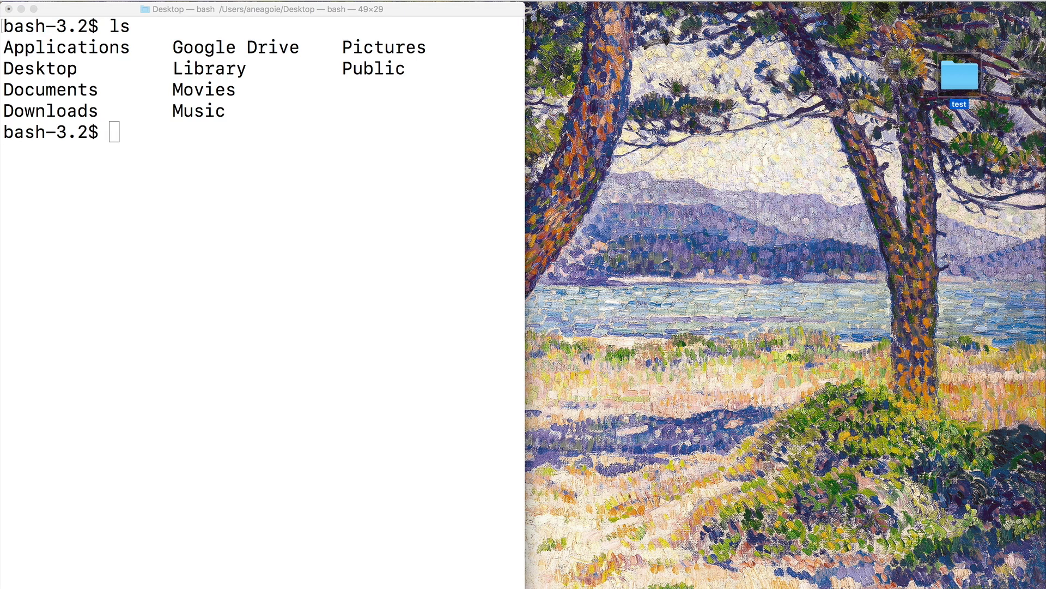
click(439, 130)
click(959, 75)
click(358, 133)
text(cd D)
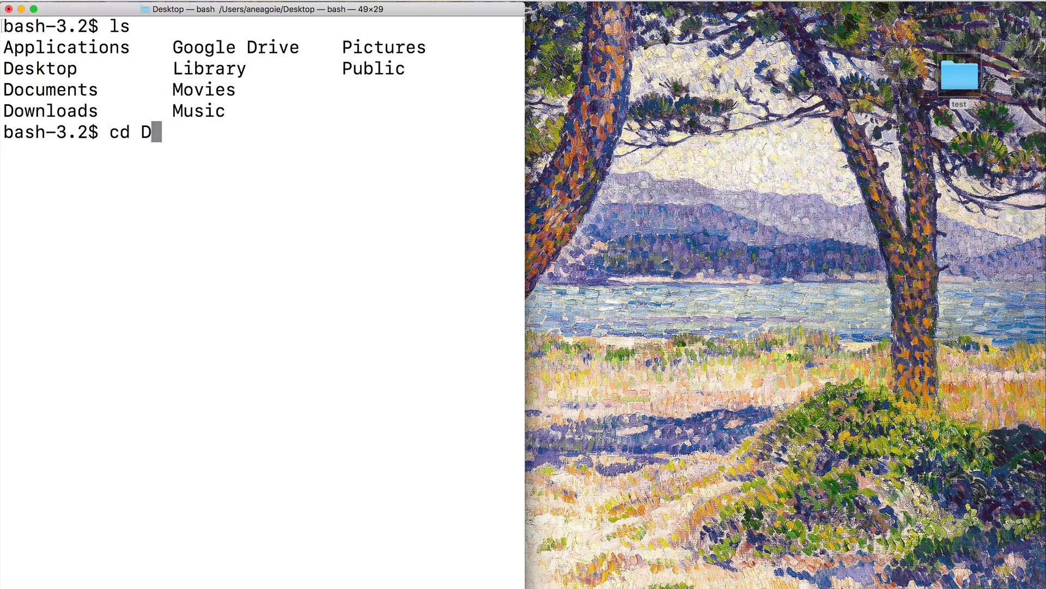
text(eskt)
Change into Desktop/test using Tab completion and list it with ls, showing it's empty.
key(Tab)
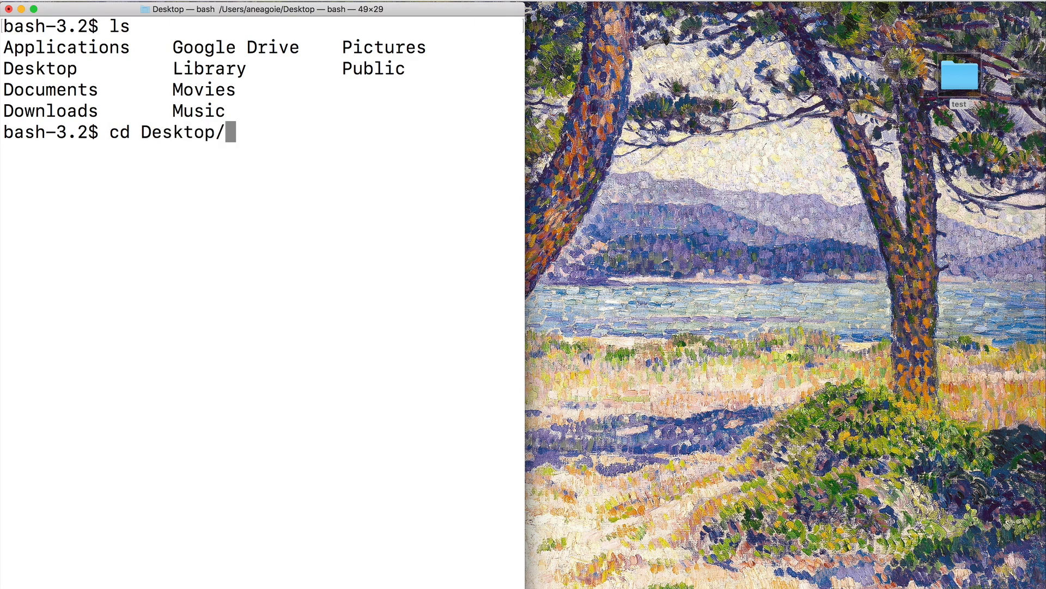
text(test)
key(Return)
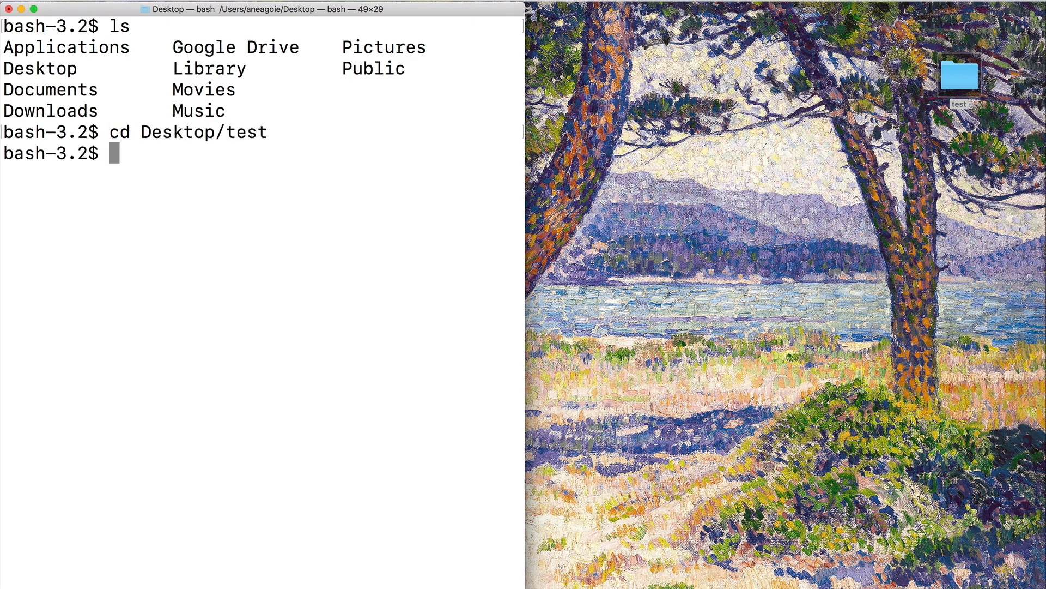
text(ls)
key(BackSpace)
key(BackSpace)
text(ls)
key(Return)
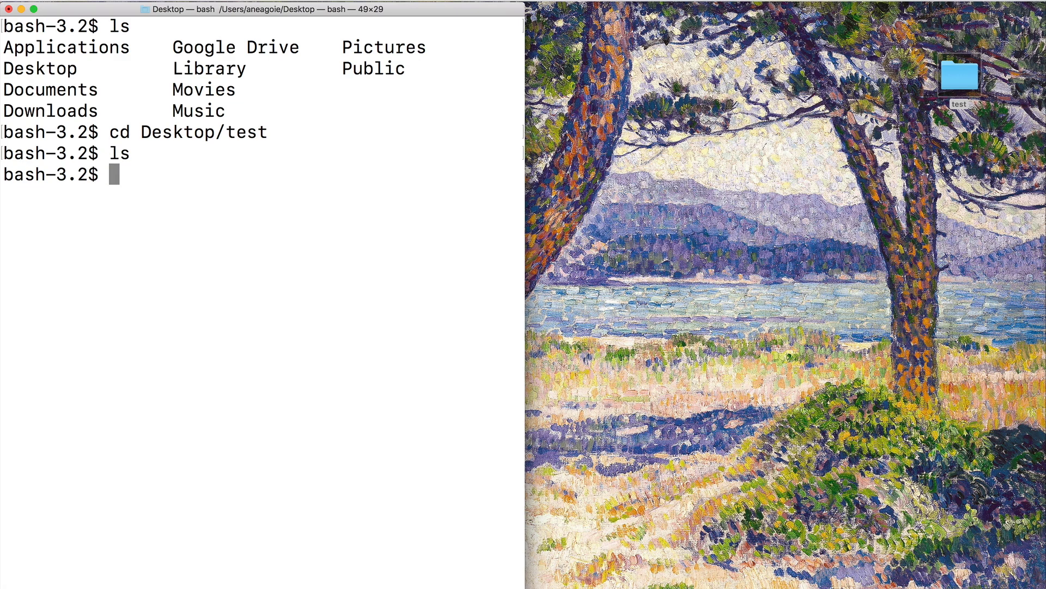
text(ope)
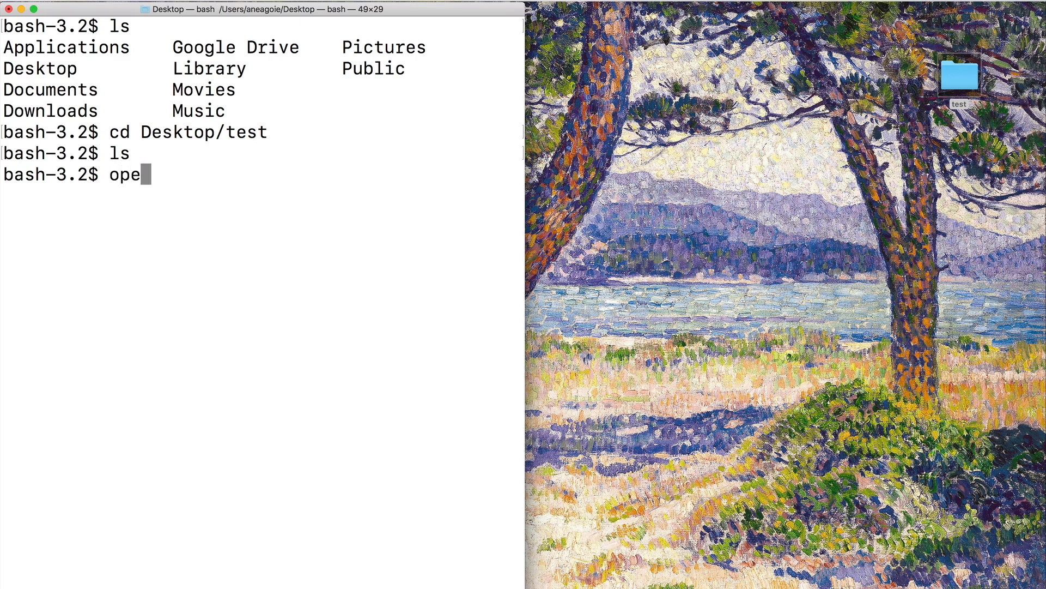
text(n .)
Open the test folder in Finder with 'open .' and snap Finder to the right half.
key(Return)
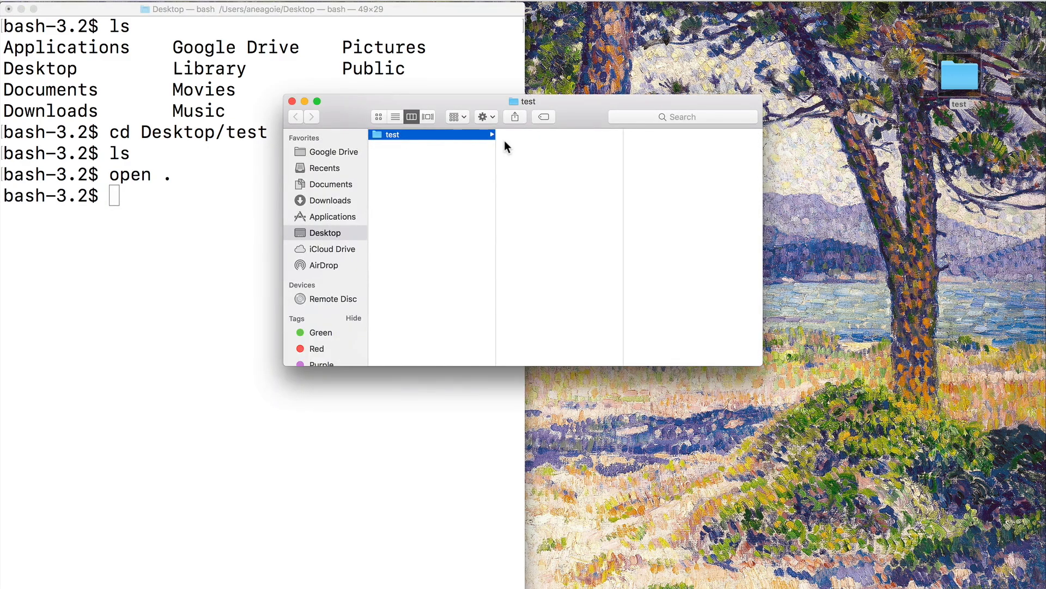
key(super+alt+Right)
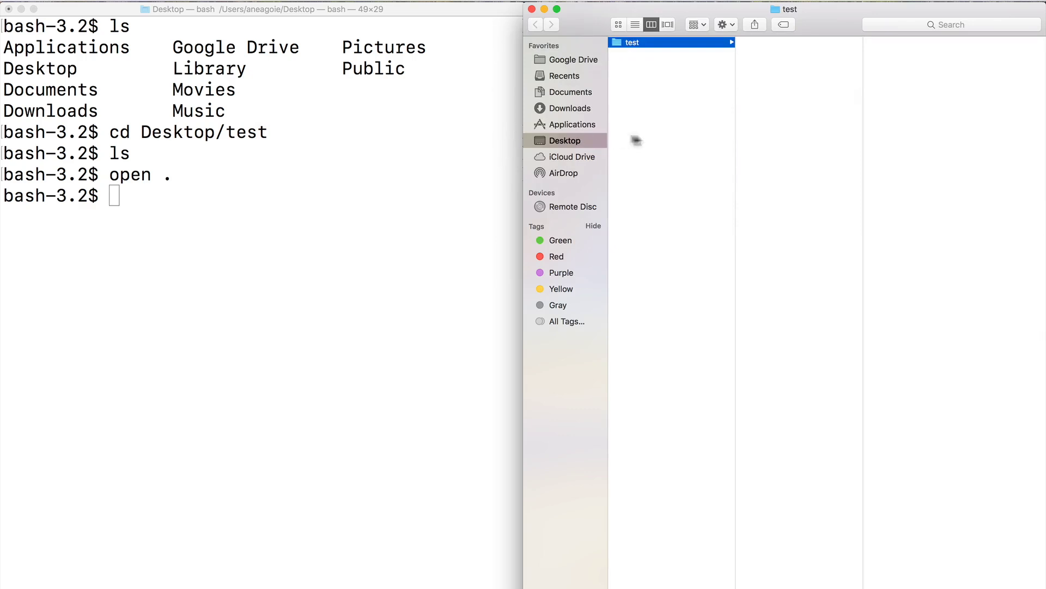
click(150, 193)
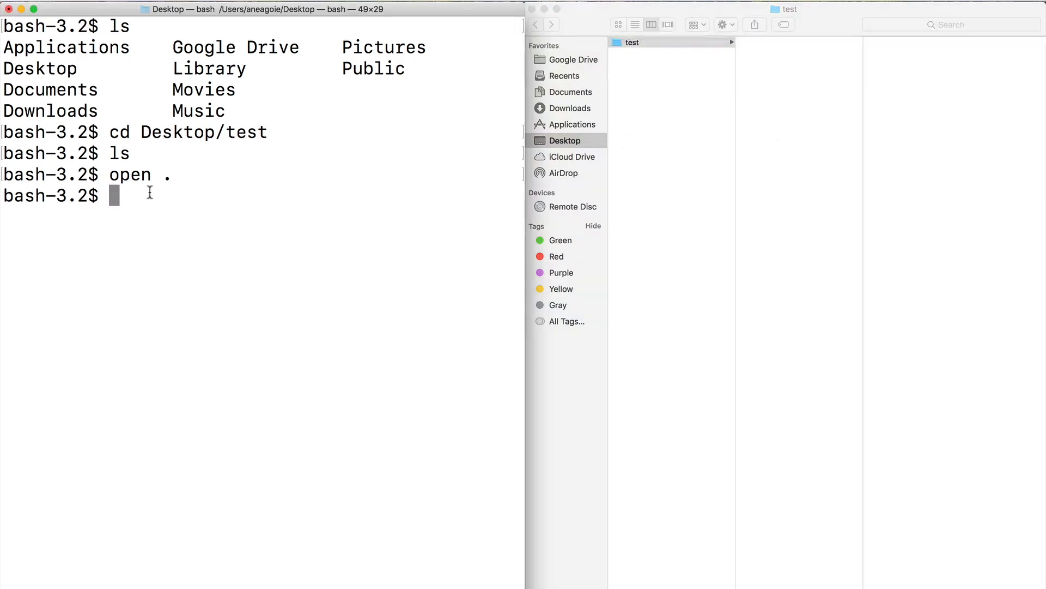
text(m)
text(kdir)
text( nam)
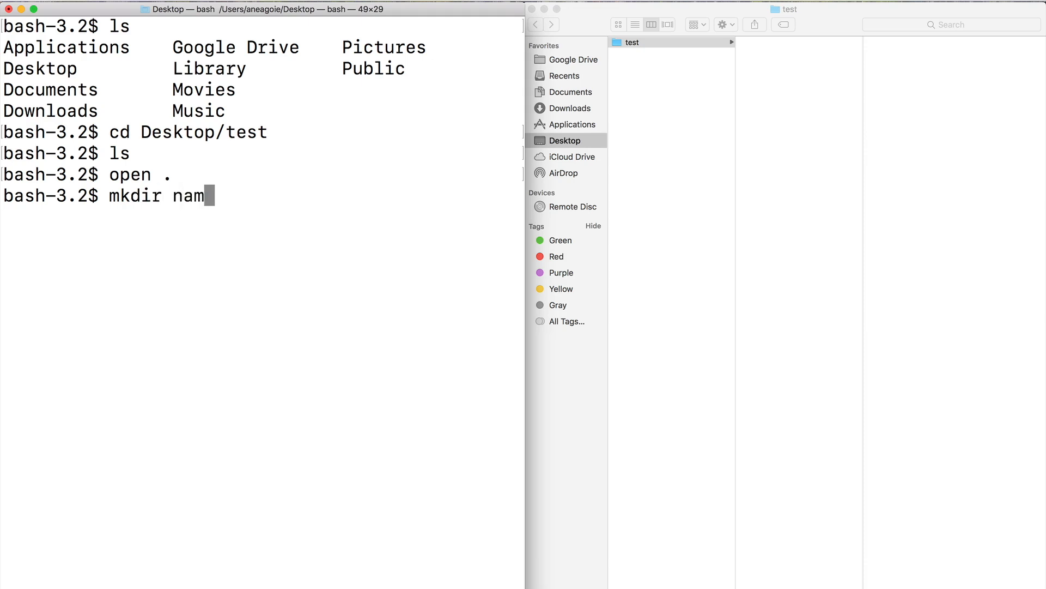
text(e)
Create a 'webapp' folder with mkdir, show Finder as icons, and confirm it with ls.
key(BackSpace)
key(BackSpace)
key(BackSpace)
key(BackSpace)
text(webap)
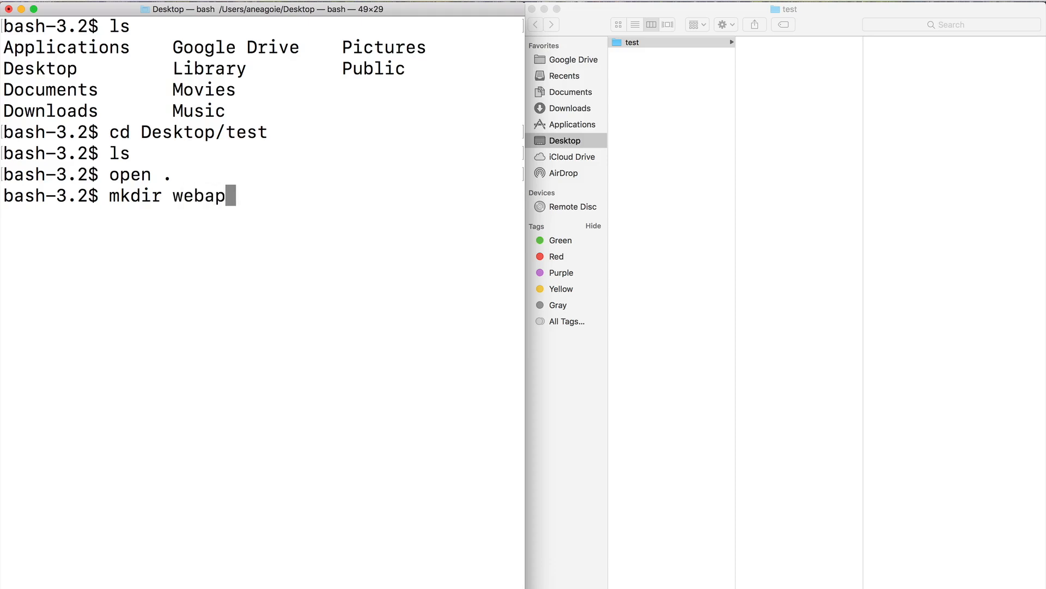
text(p)
key(Return)
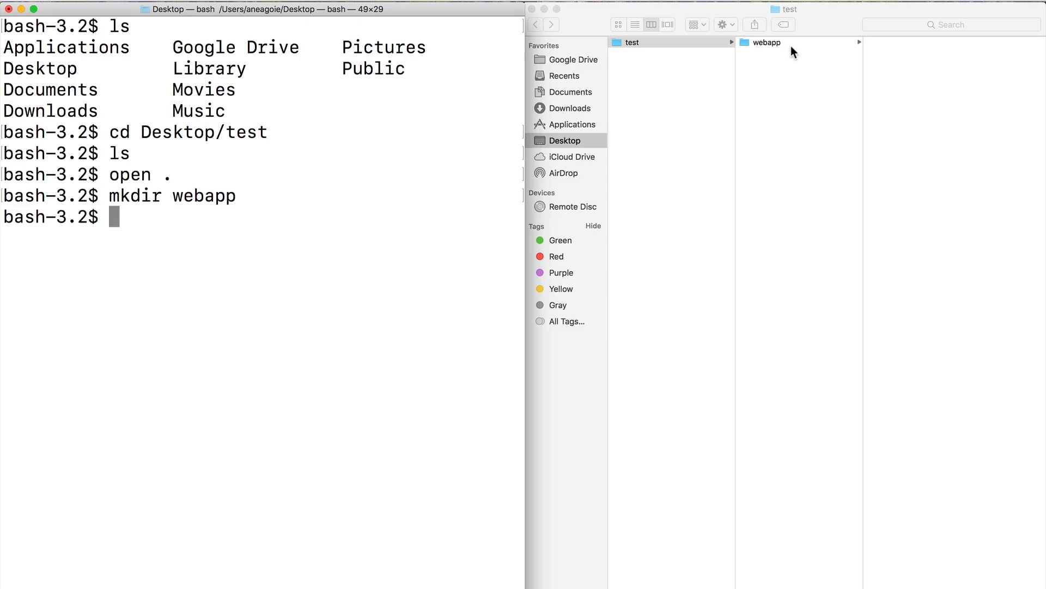
click(619, 25)
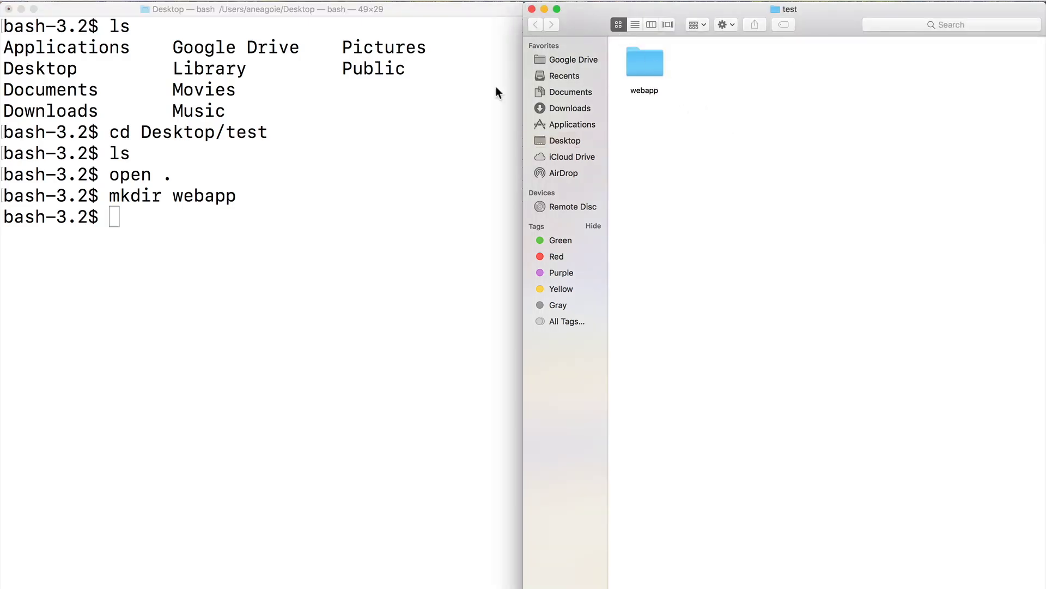
click(459, 205)
text(ls)
key(Return)
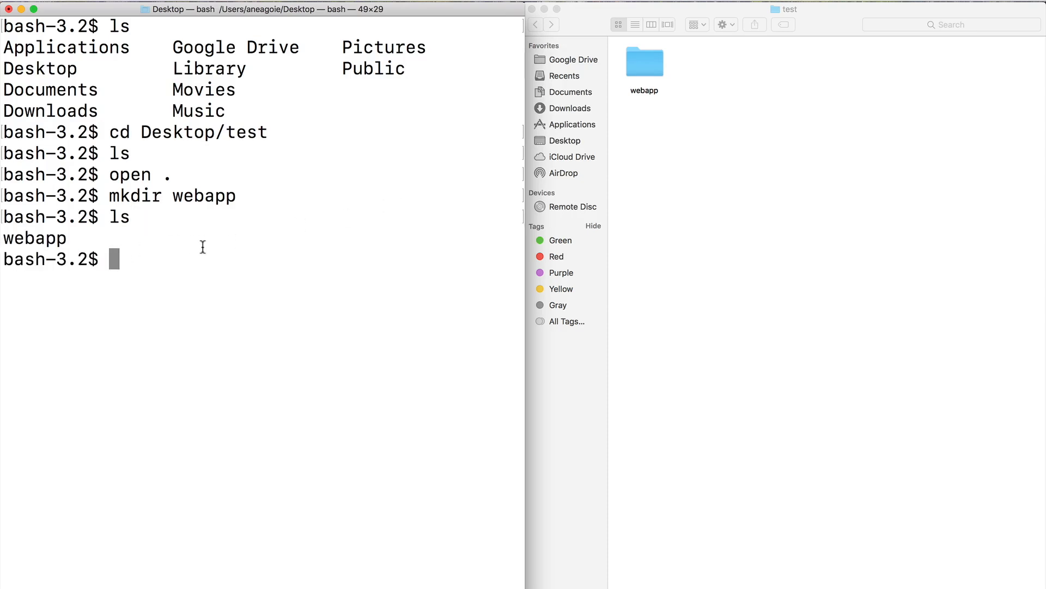
text(cd web)
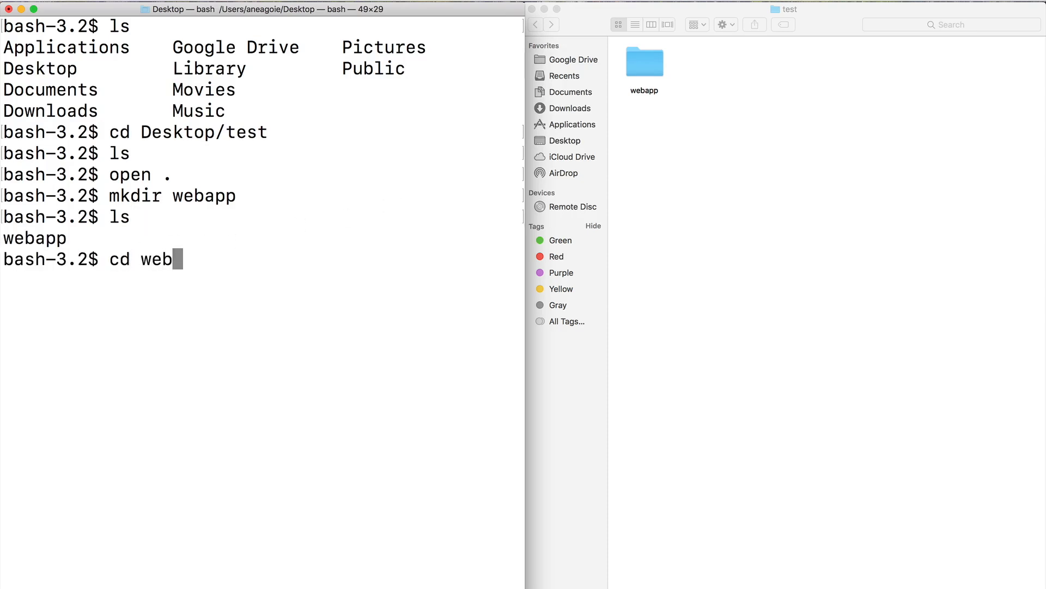
text(app)
Enter webapp with cd and open the same webapp folder in Finder.
key(Return)
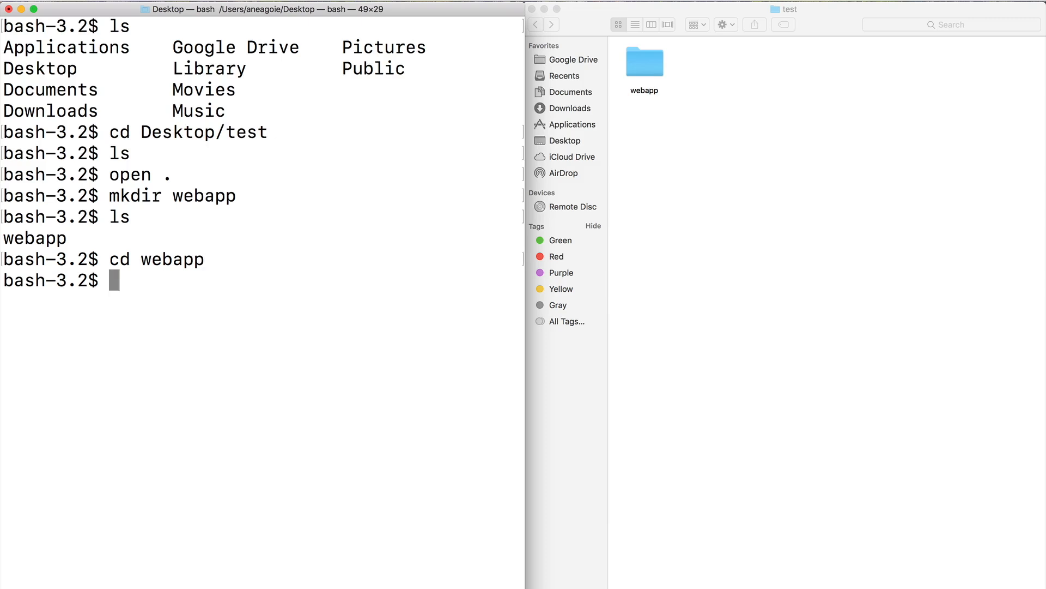
click(646, 68)
double_click(646, 67)
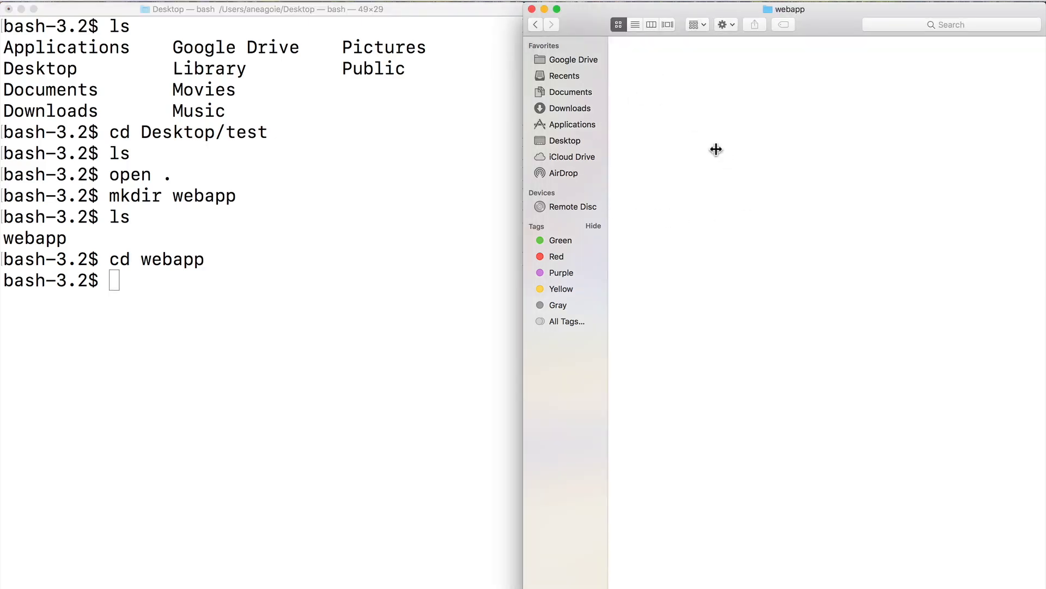
click(309, 277)
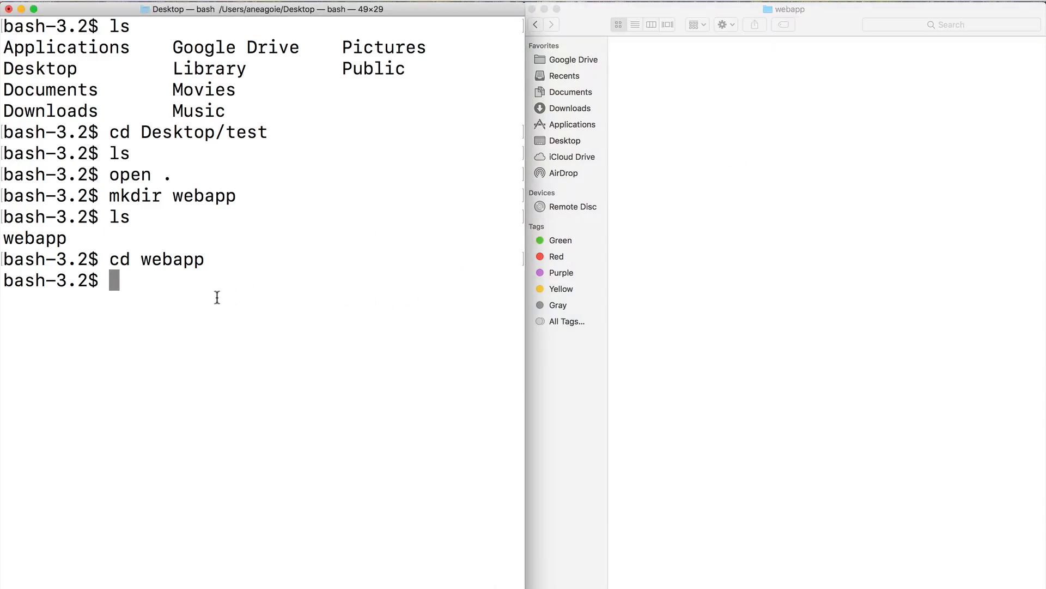
text(touch)
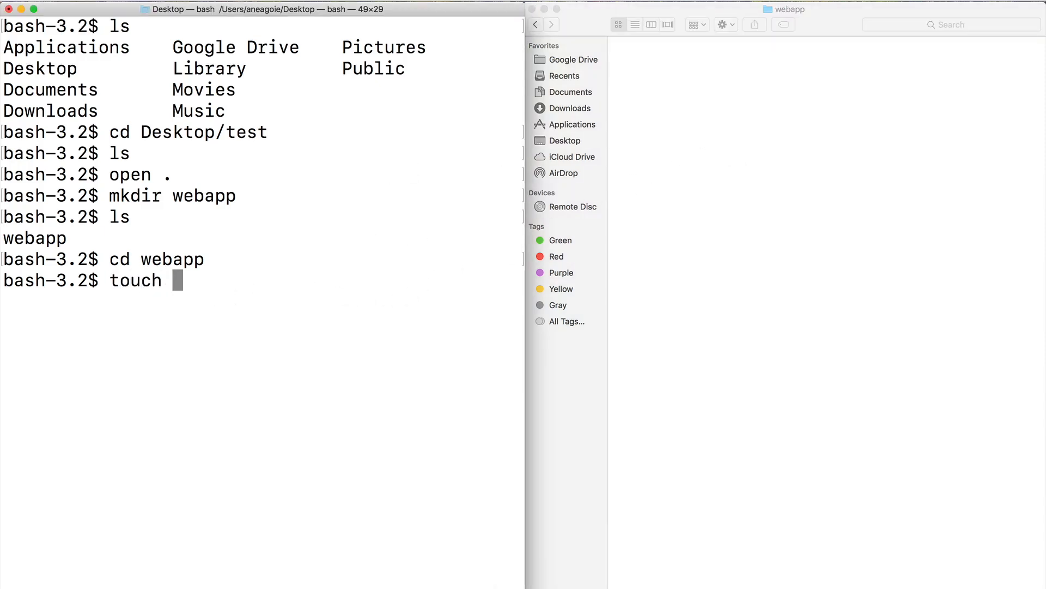
text( inde)
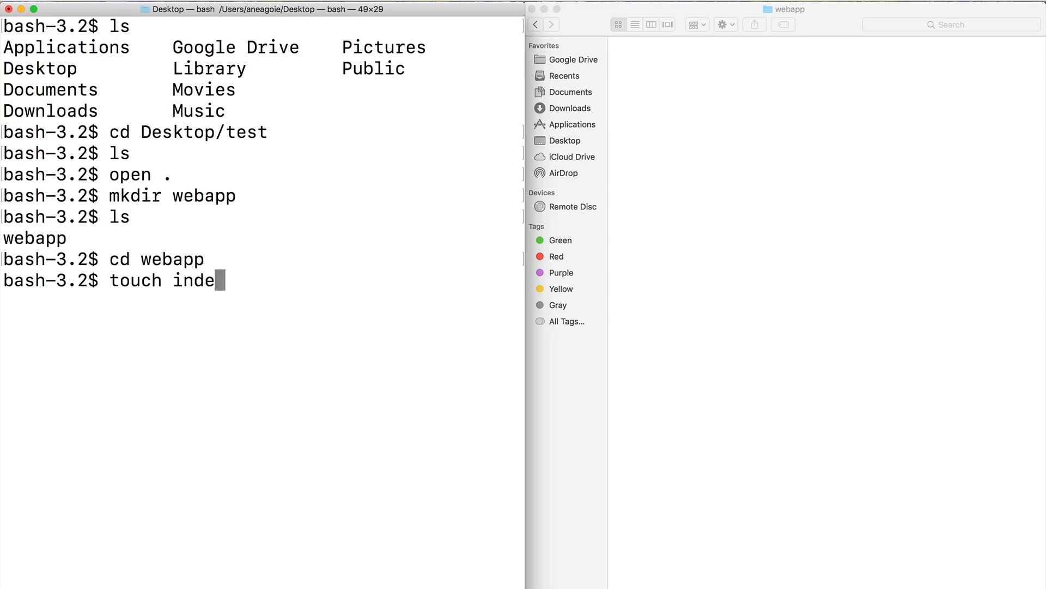
text(x.html)
Create an empty index.html file in the webapp folder with touch.
key(Return)
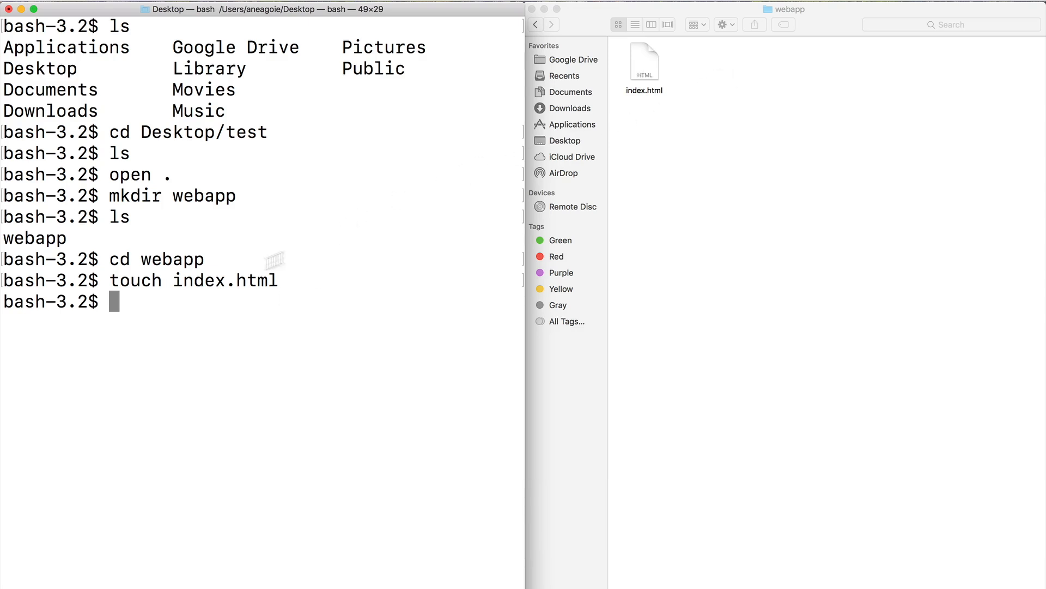
text(open )
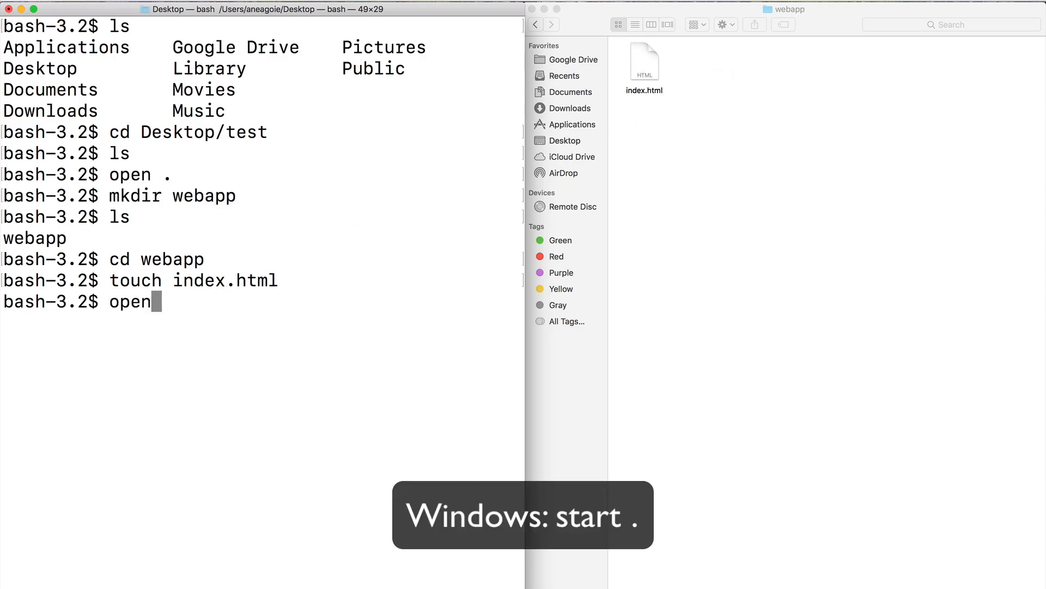
text(.)
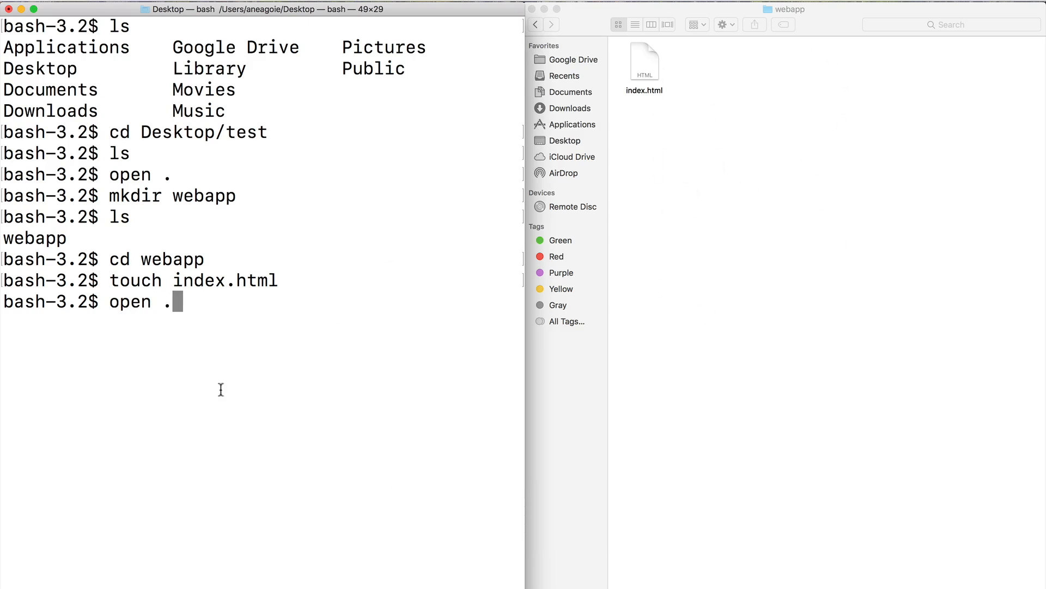
Open the blank index.html in Chrome with open index.html and return to Terminal.
key(BackSpace)
text(index.)
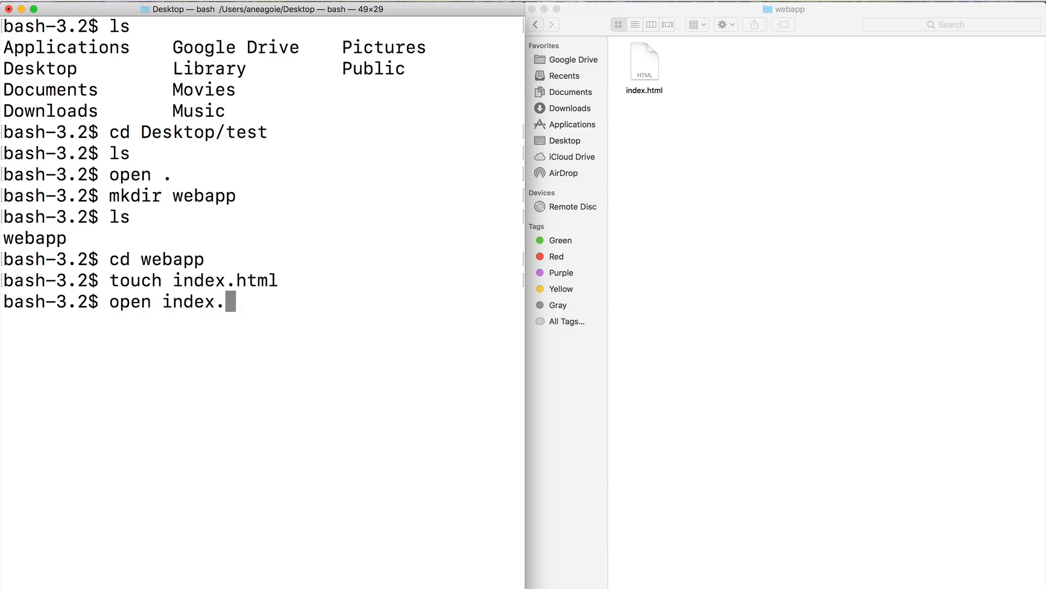
text(html)
key(Return)
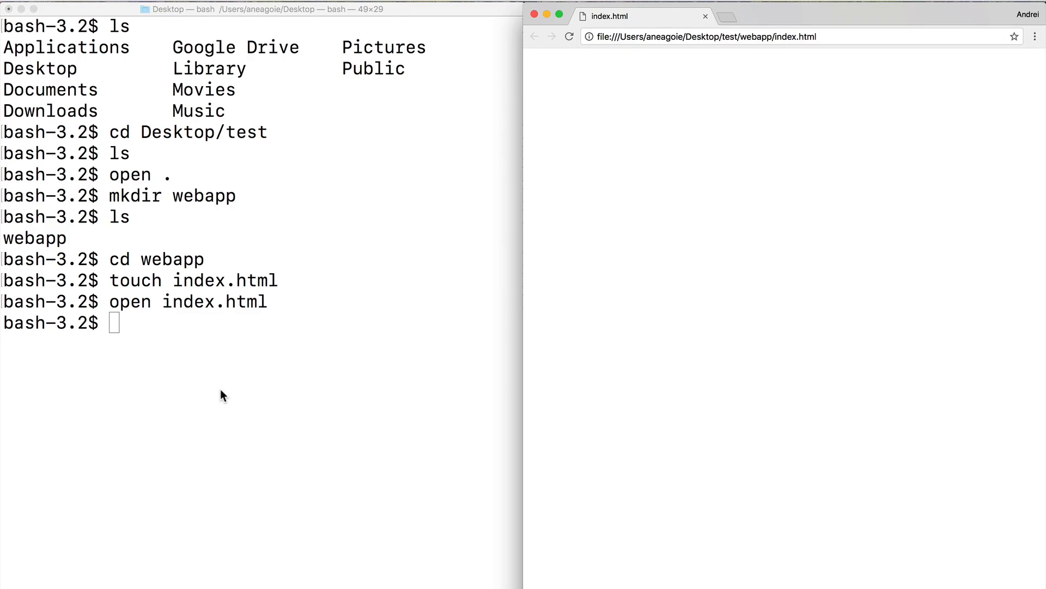
triple_click(219, 388)
click(221, 388)
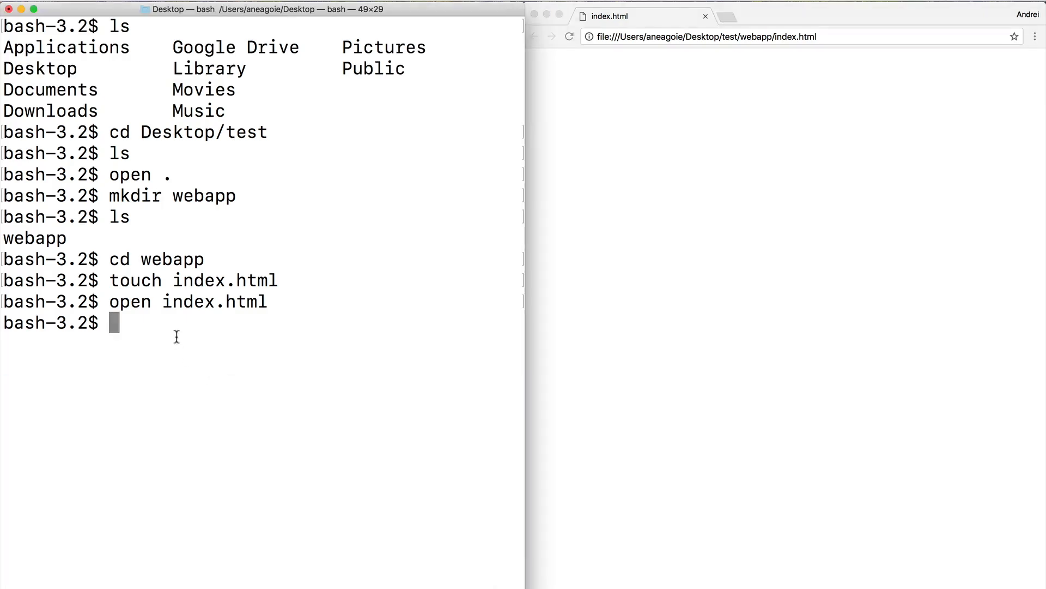
text(o)
text(pen -)
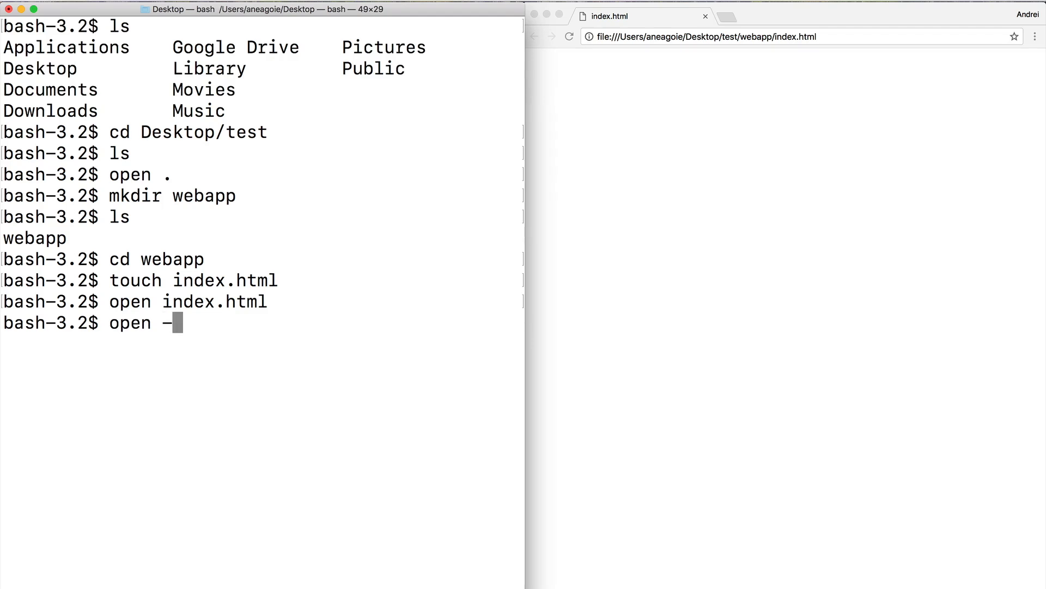
text(a)
text( ")
text(Subm)
key(BackSpace)
text(lim)
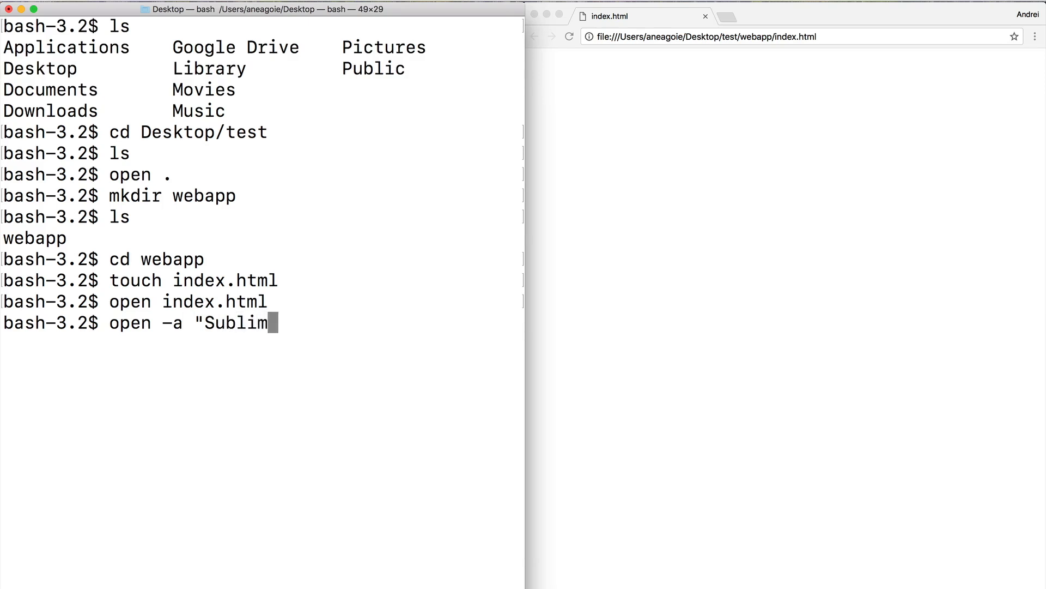
text(e Text)
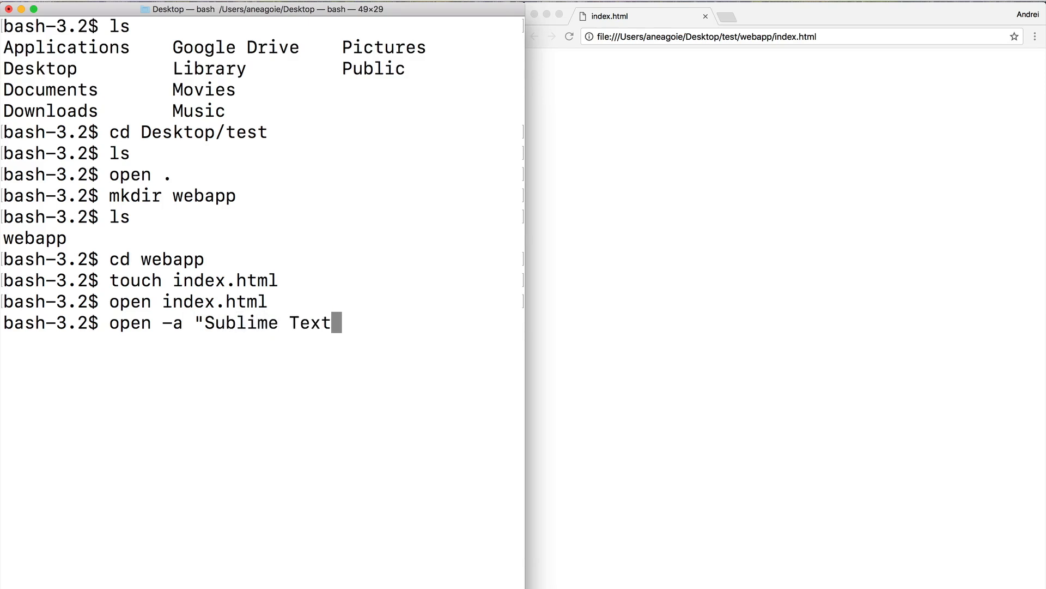
text(")
key(Return)
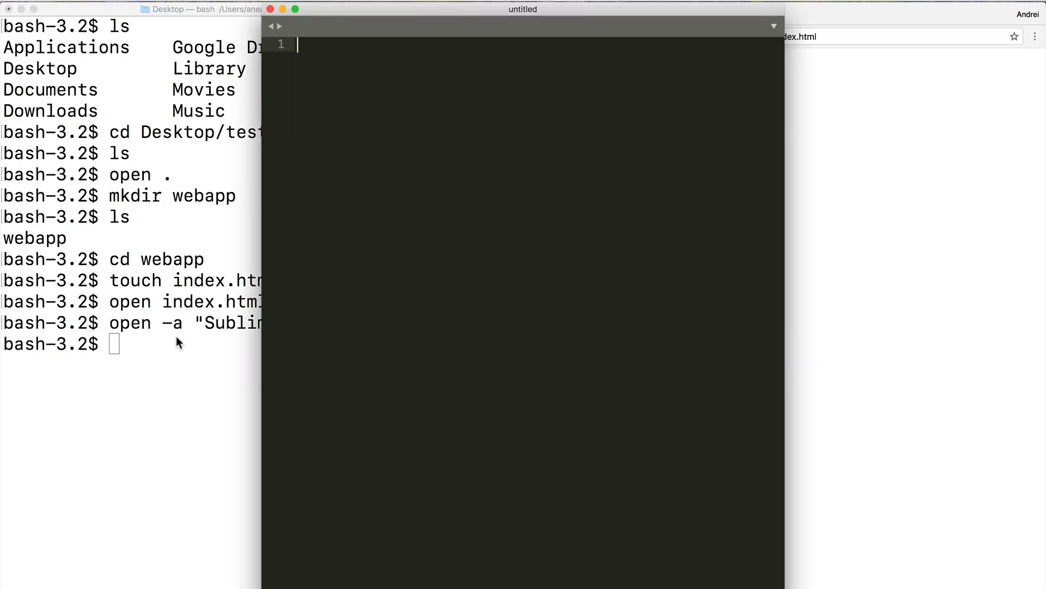
key(ctrl+alt+super+Right)
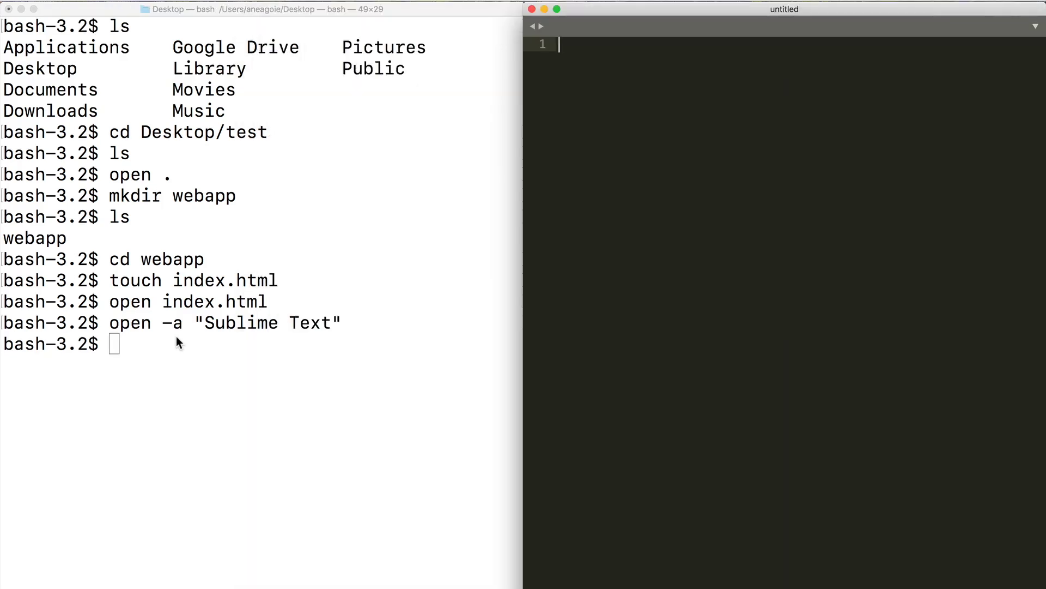
key(super+q)
text(open )
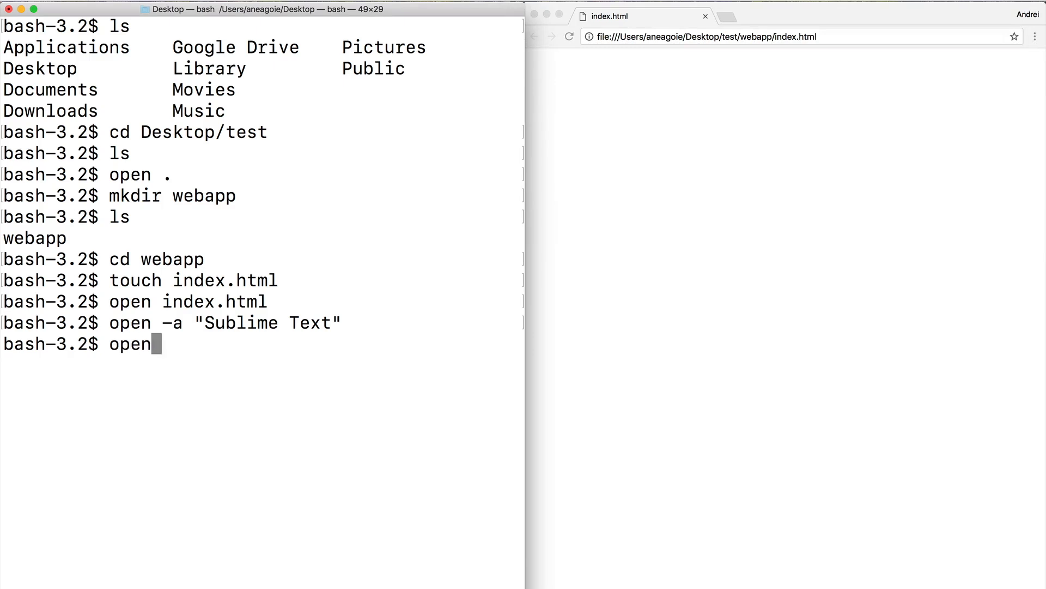
text(-a ")
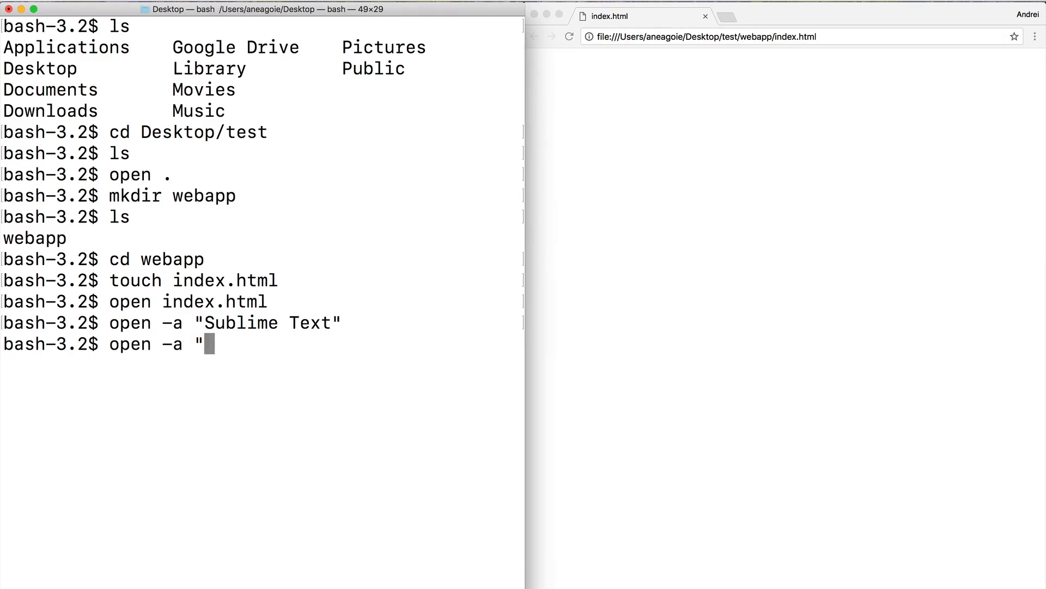
text(Sublime T)
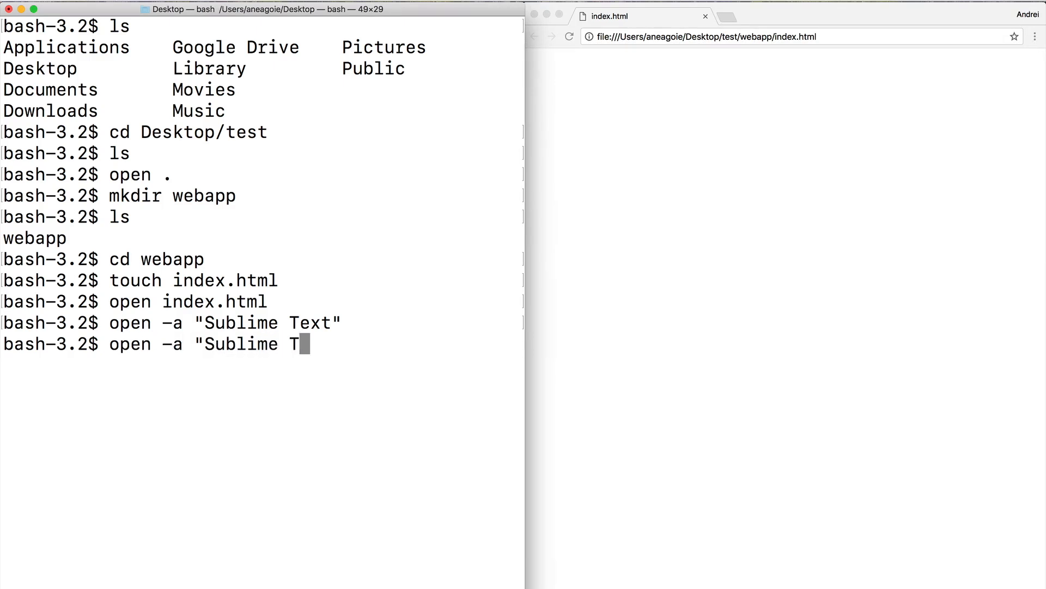
text(ext" i)
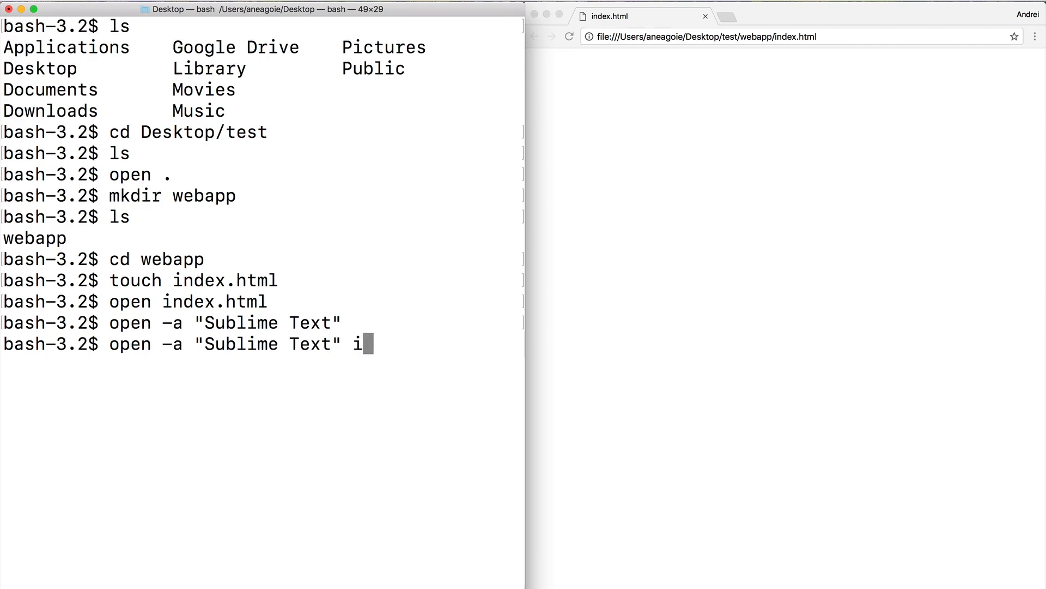
text(ndex.html)
Open index.html in Sublime Text, snapped right, and write an HTML skeleton reading HELLLOOO WORLD!
key(Return)
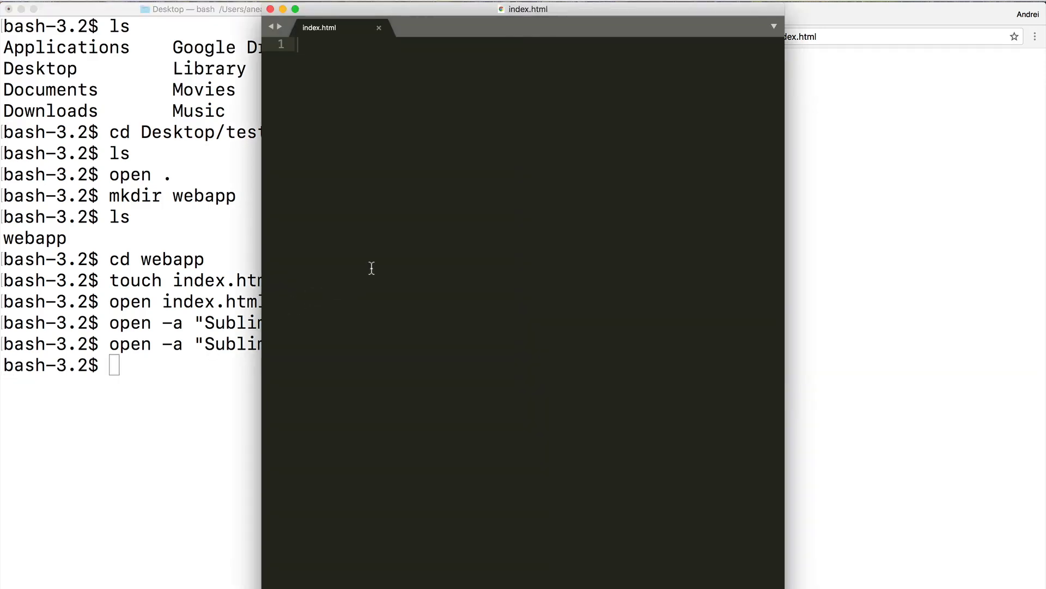
key(super+alt+Right)
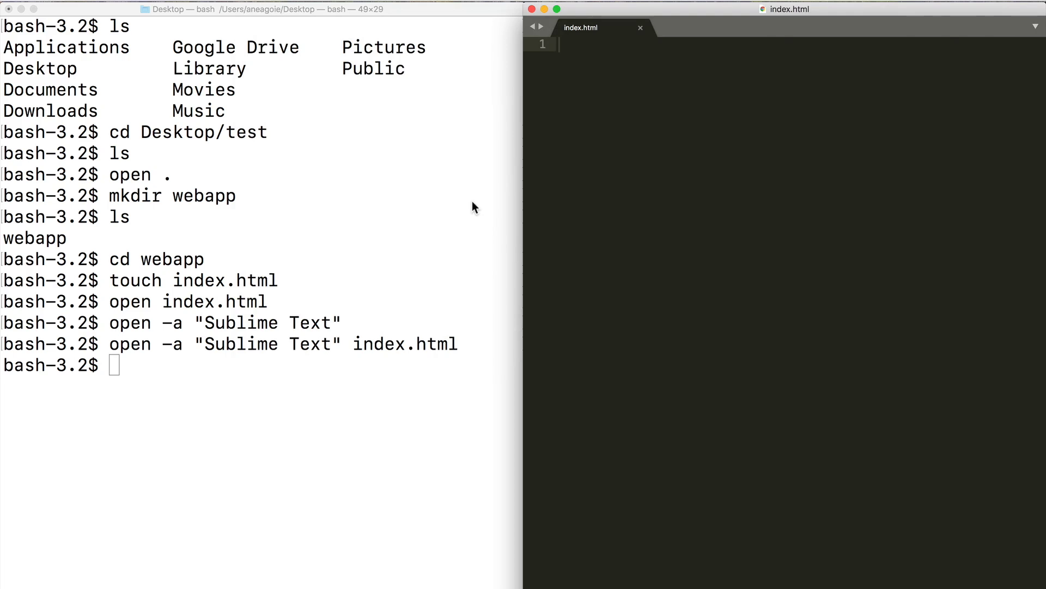
text(html)
key(Tab)
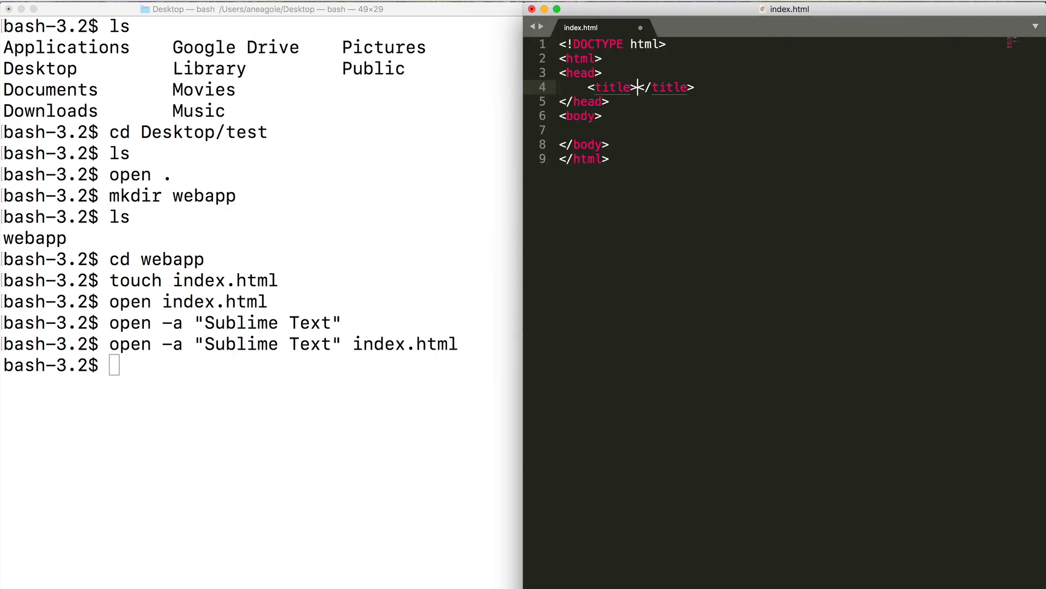
key(Down)
key(Down)
key(Down)
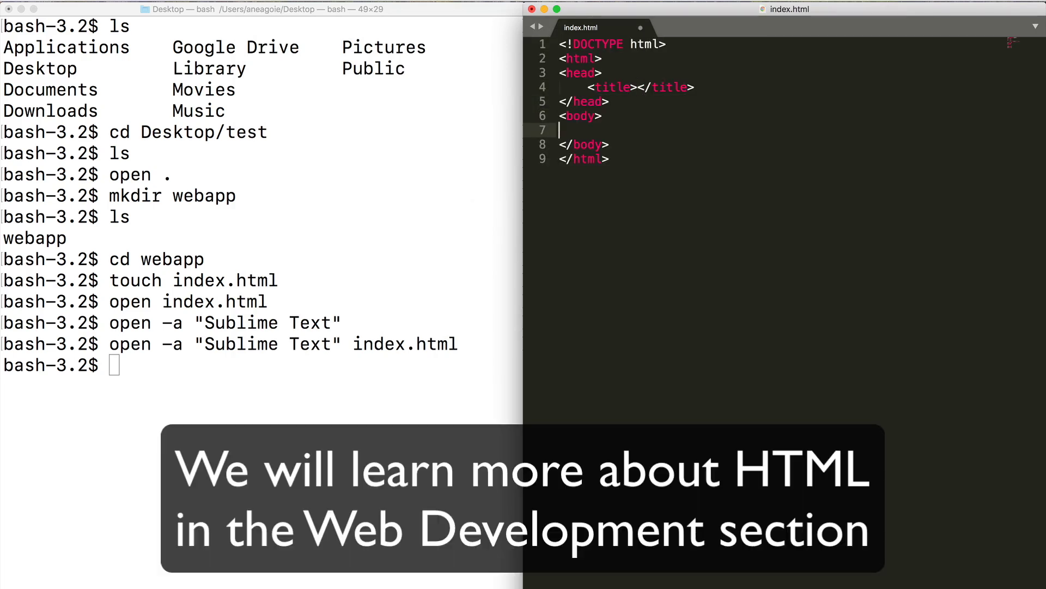
key(Tab)
text(HELLLOOO WORLD)
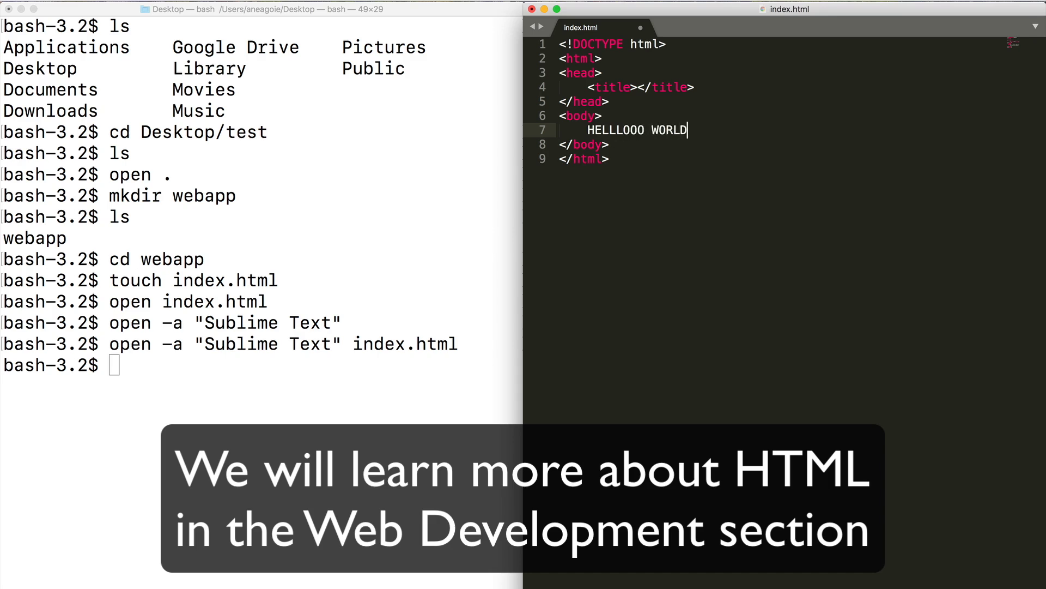
text(!)
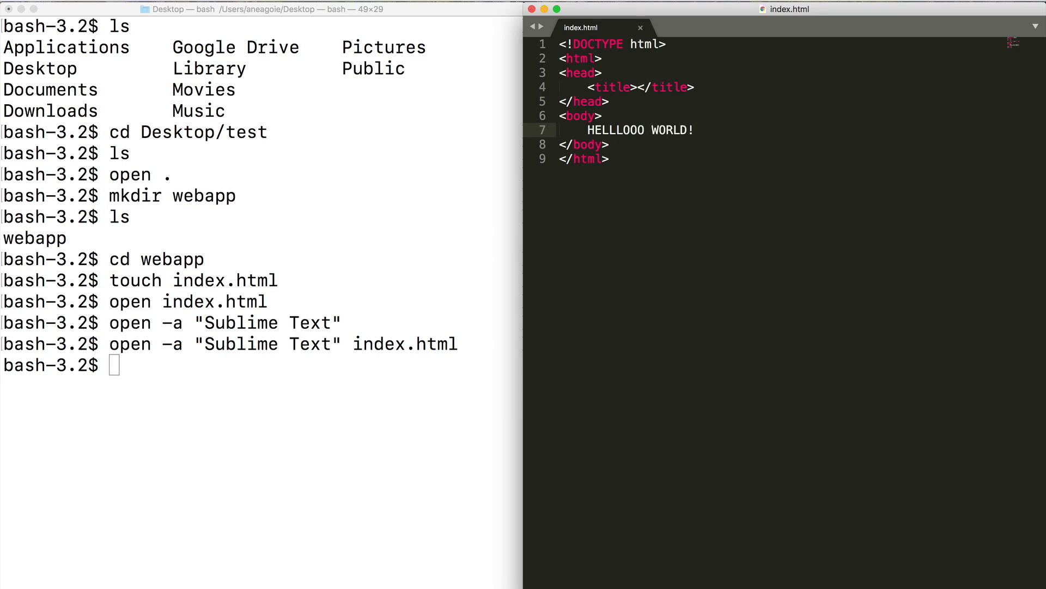
click(308, 380)
text(open i)
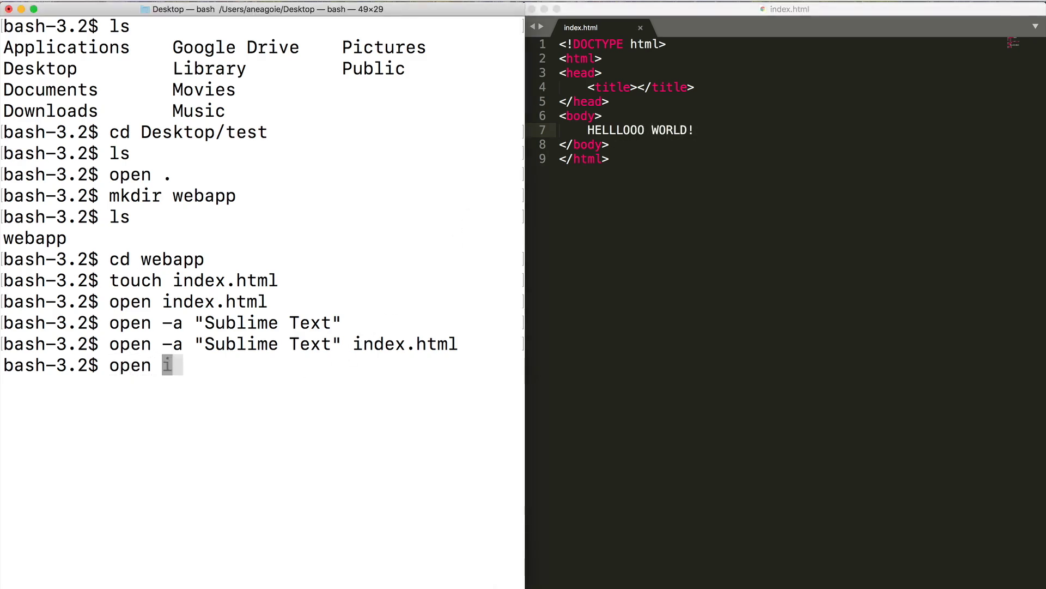
text(ndex.html)
View HELLLOOO WORLD! in Chrome via open index.html, then close Chrome and Sublime Text.
key(Return)
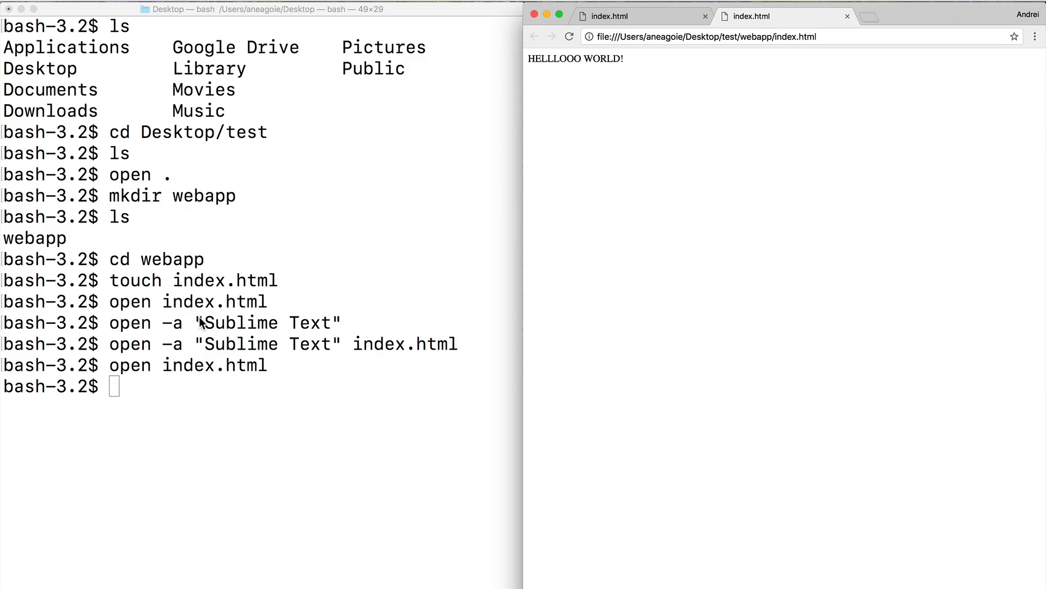
click(442, 395)
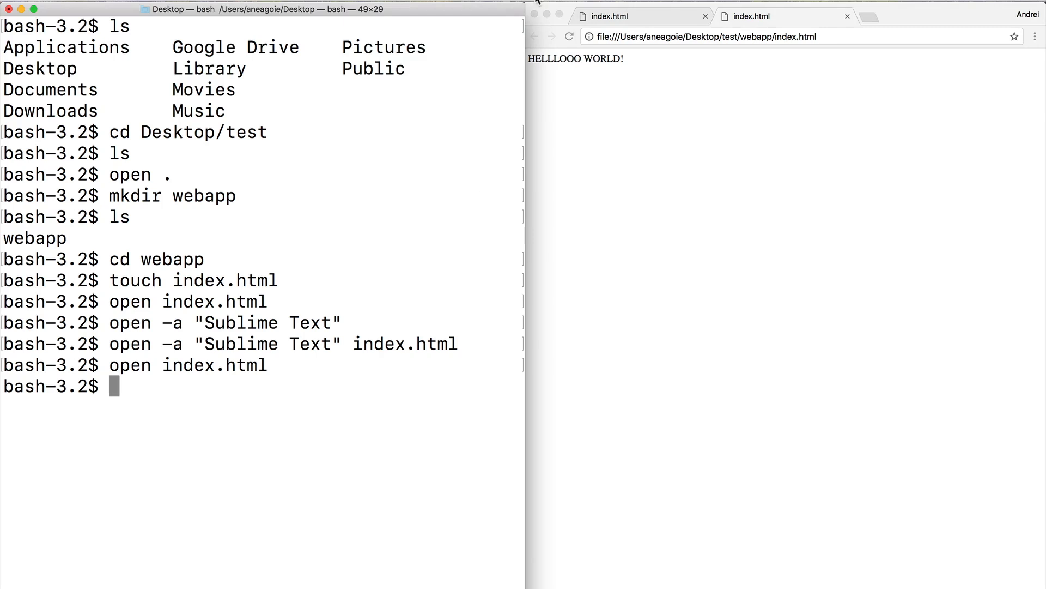
click(533, 15)
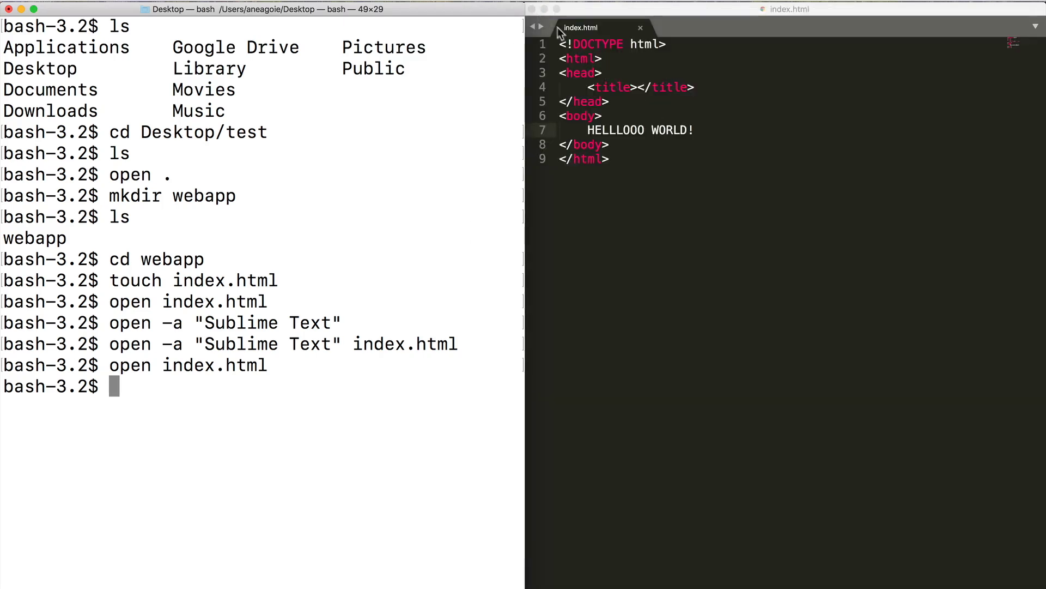
click(532, 9)
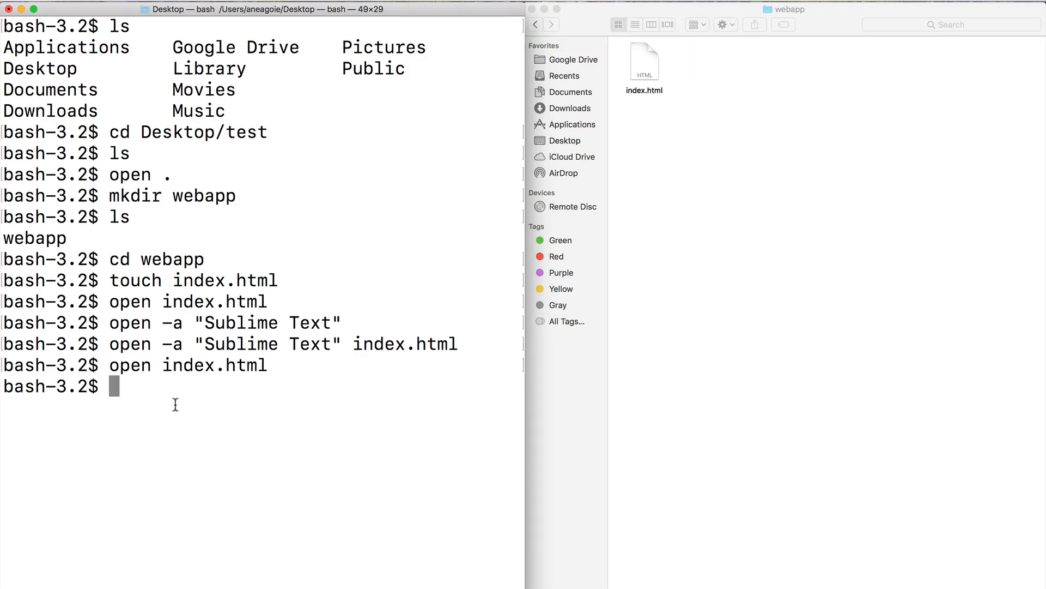
text(m)
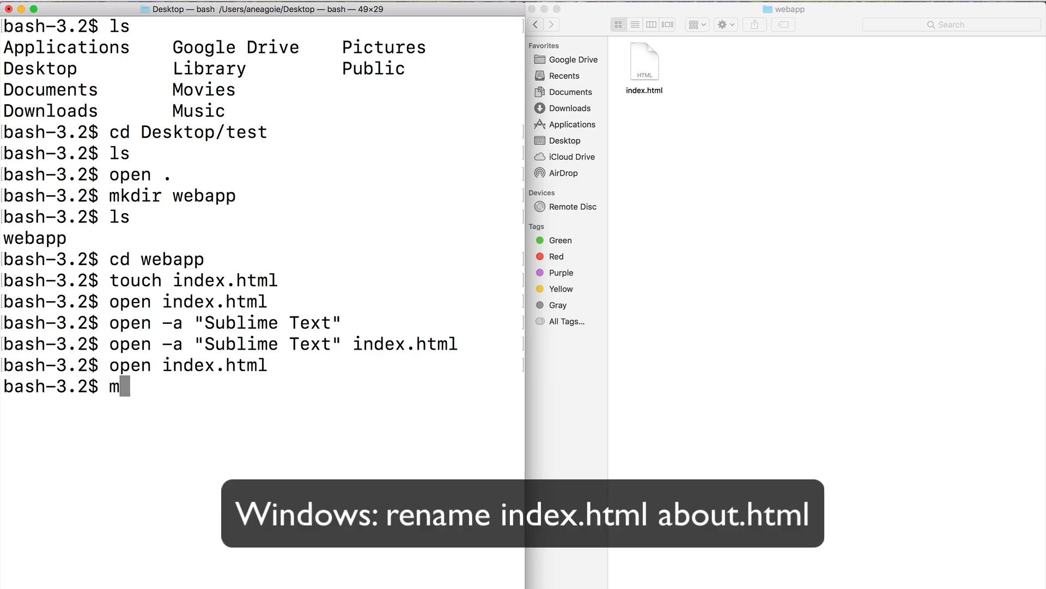
text(v)
text( index.h)
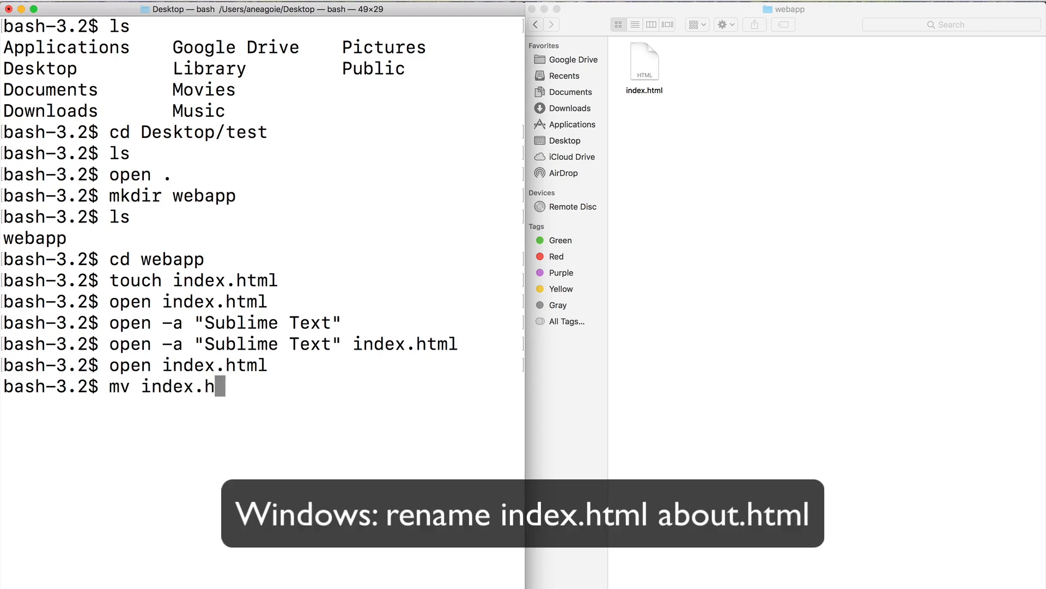
text(tml)
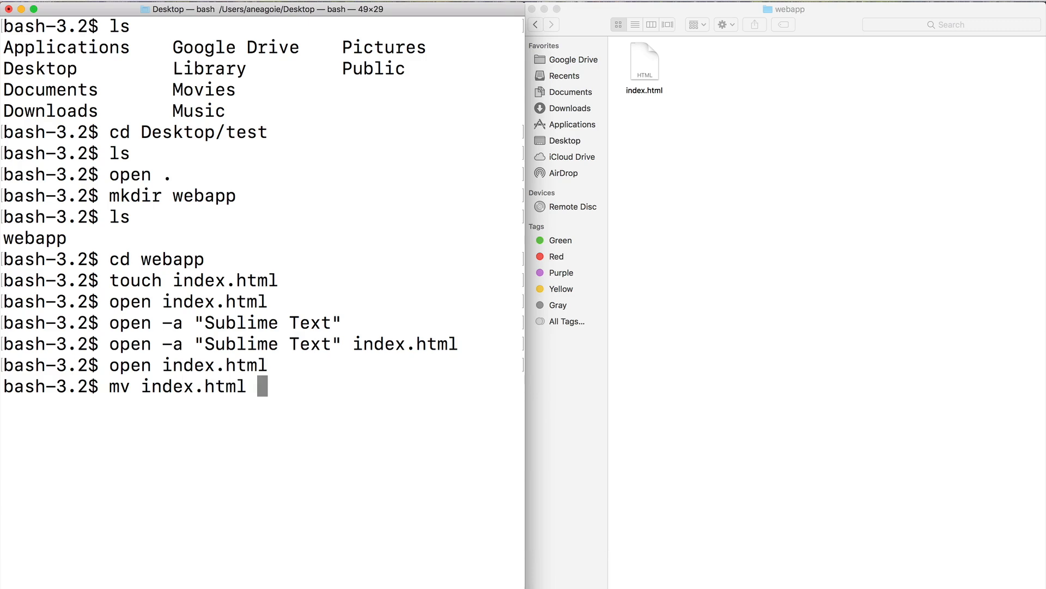
text( about.html)
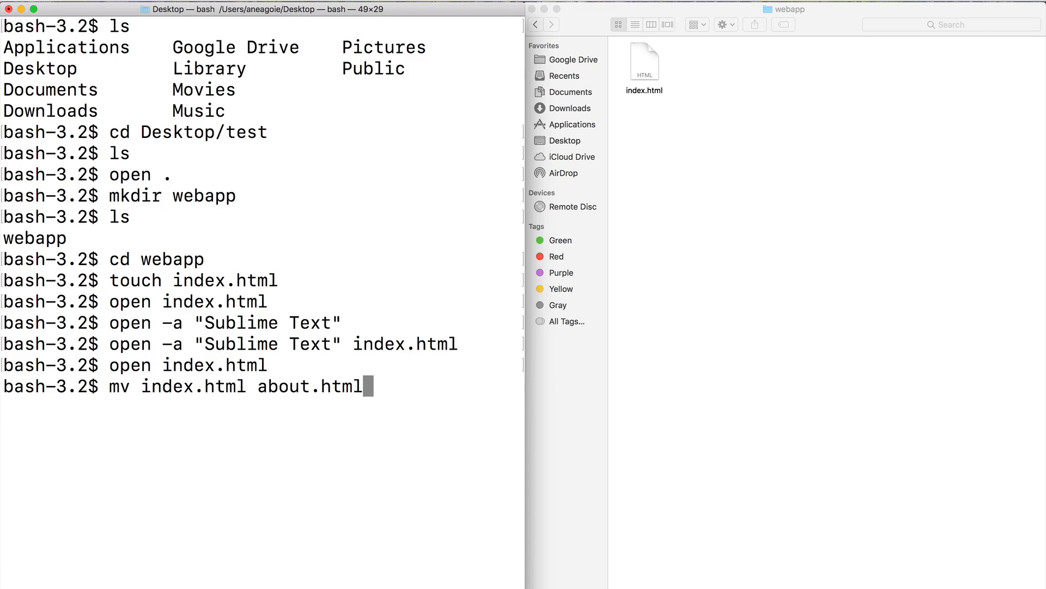
Rename index.html to about.html with mv.
key(Return)
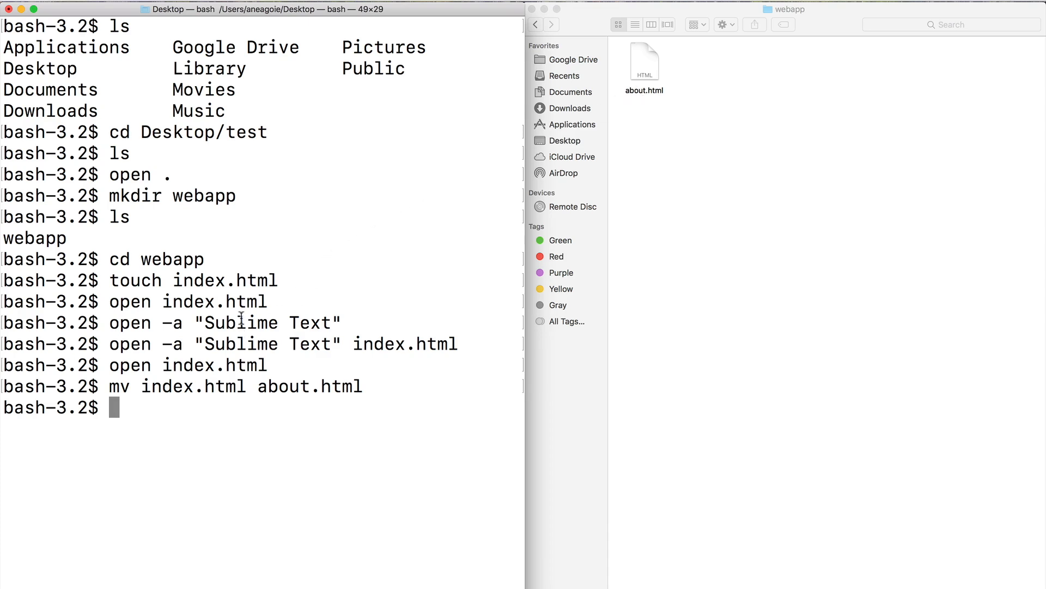
key(Up)
key(Up)
key(Up)
key(Up)
key(Up)
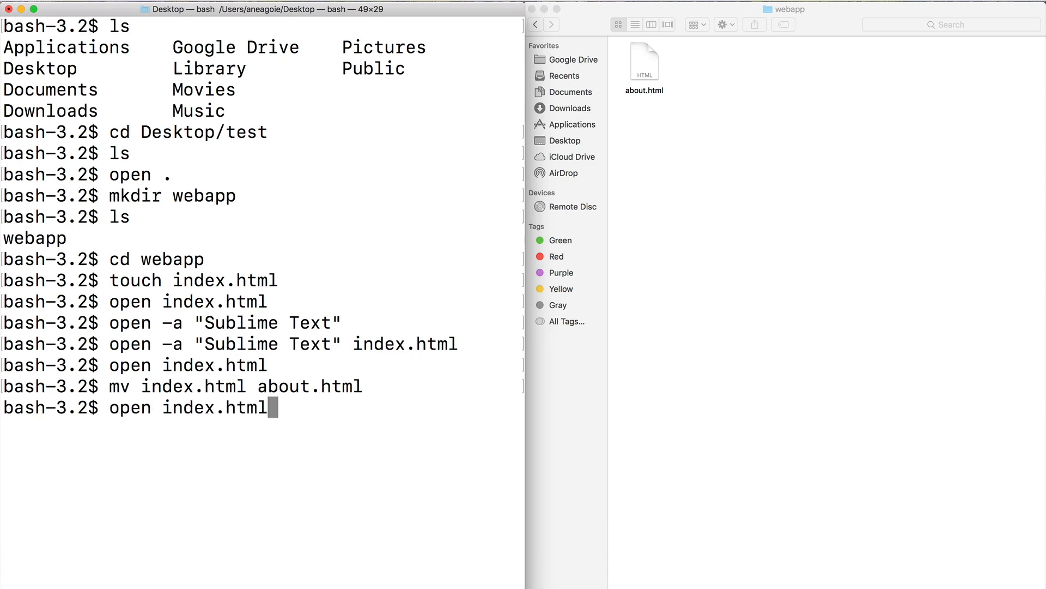
key(Up)
key(Up)
key(Up)
key(Up)
key(Down)
key(Down)
key(Down)
key(Down)
key(Down)
key(Down)
key(Down)
key(BackSpace)
key(BackSpace)
key(BackSpace)
text(a)
key(Tab)
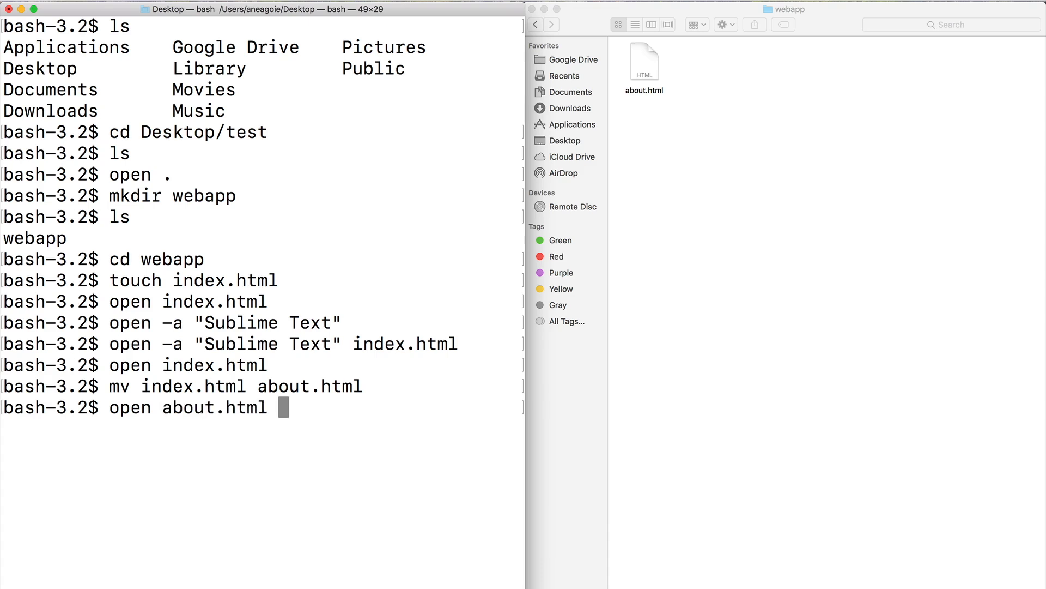
key(BackSpace)
key(BackSpace)
key(BackSpace)
key(BackSpace)
key(BackSpace)
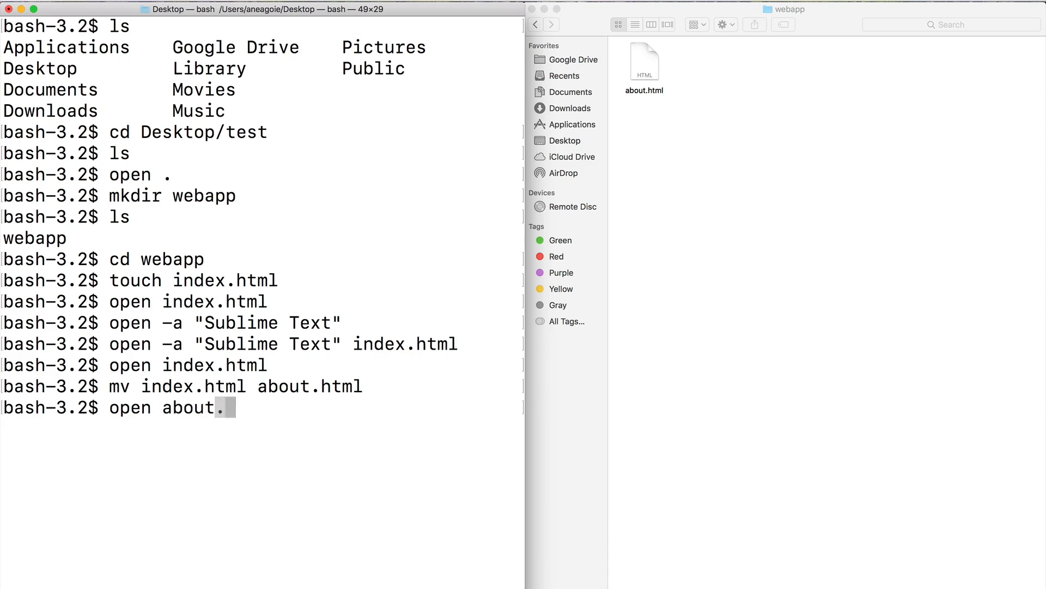
key(BackSpace)
key(BackSpace)
key(BackSpace)
key(Tab)
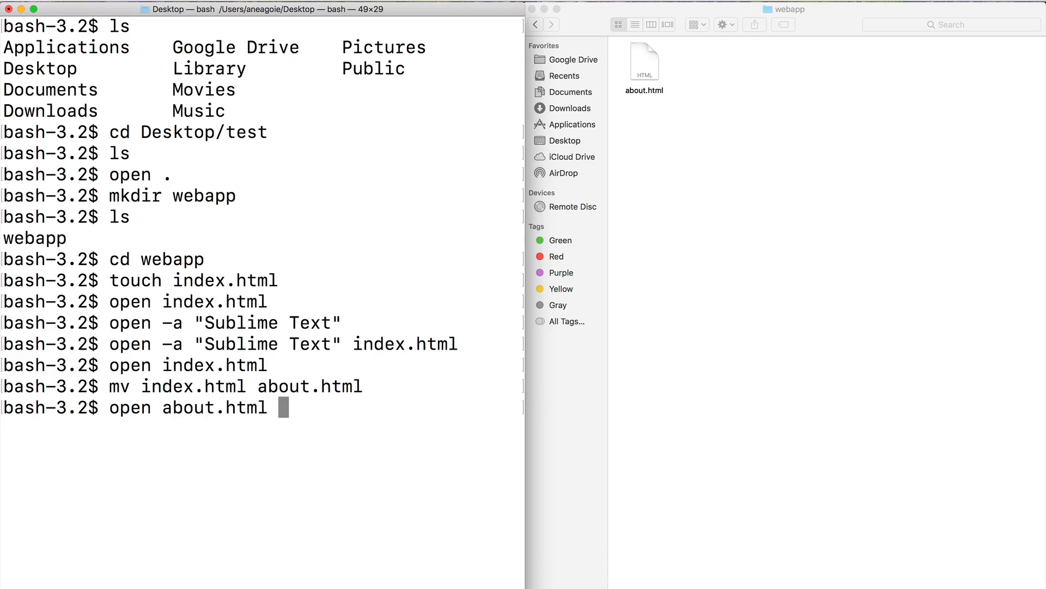
key(BackSpace)
key(BackSpace)
key(BackSpace)
key(BackSpace)
key(BackSpace)
key(BackSpace)
key(BackSpace)
key(BackSpace)
key(BackSpace)
key(BackSpace)
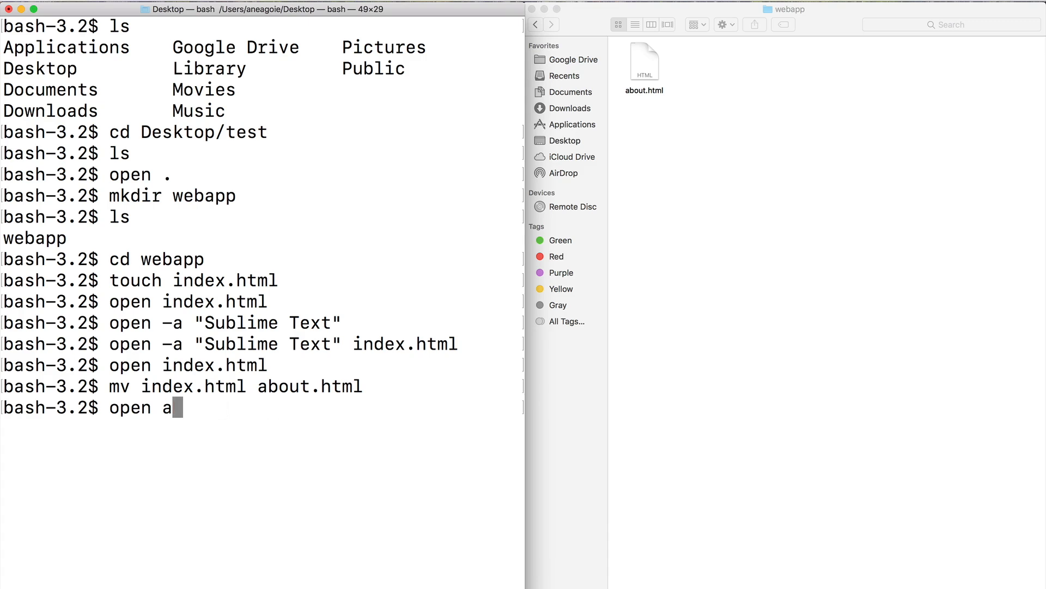
key(Tab)
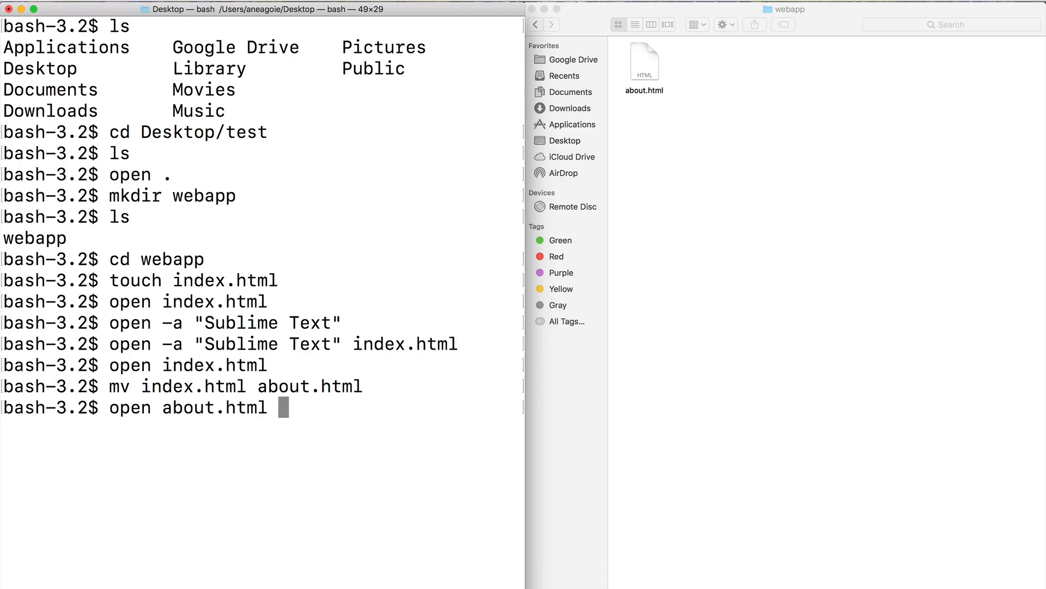
key(BackSpace)
key(BackSpace)
key(BackSpace)
key(BackSpace)
key(BackSpace)
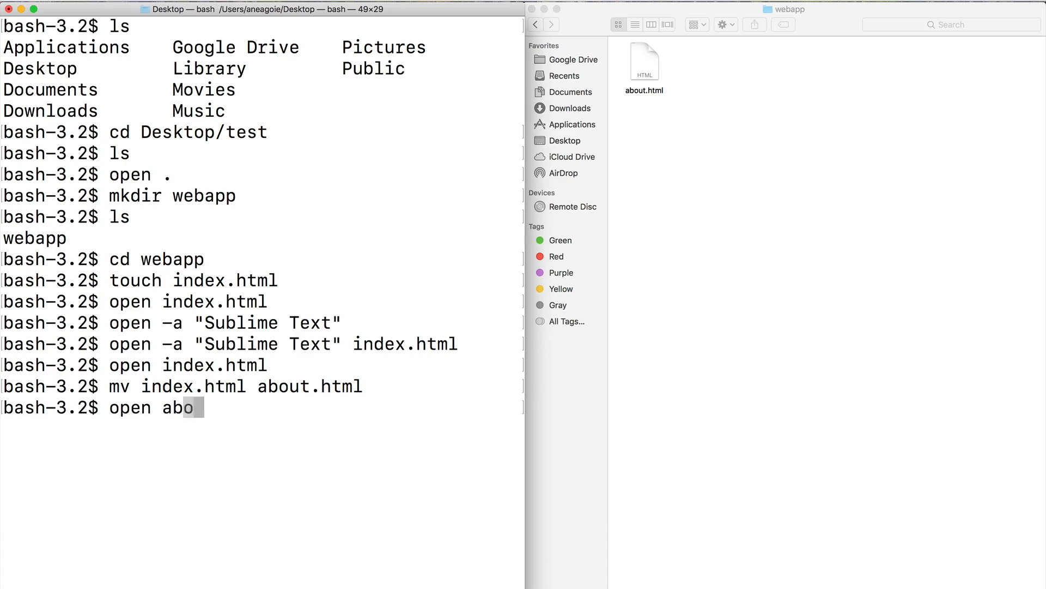
key(BackSpace)
key(BackSpace)
key(BackSpace)
key(BackSpace)
key(BackSpace)
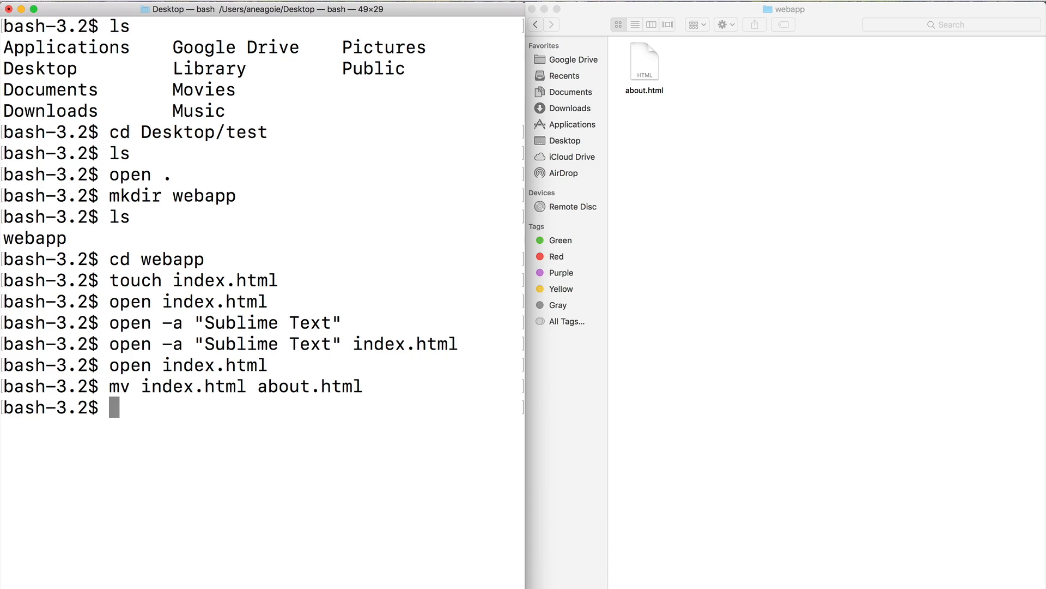
text(rm)
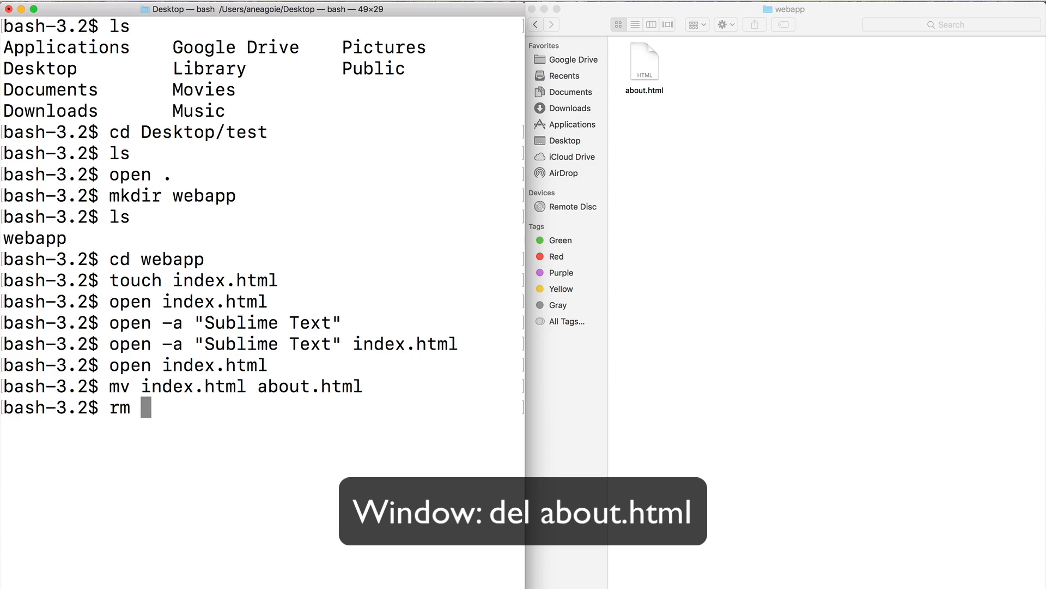
text( aou)
Delete about.html with rm, close the webapp window, and open the desktop test folder.
key(BackSpace)
key(BackSpace)
text(bout)
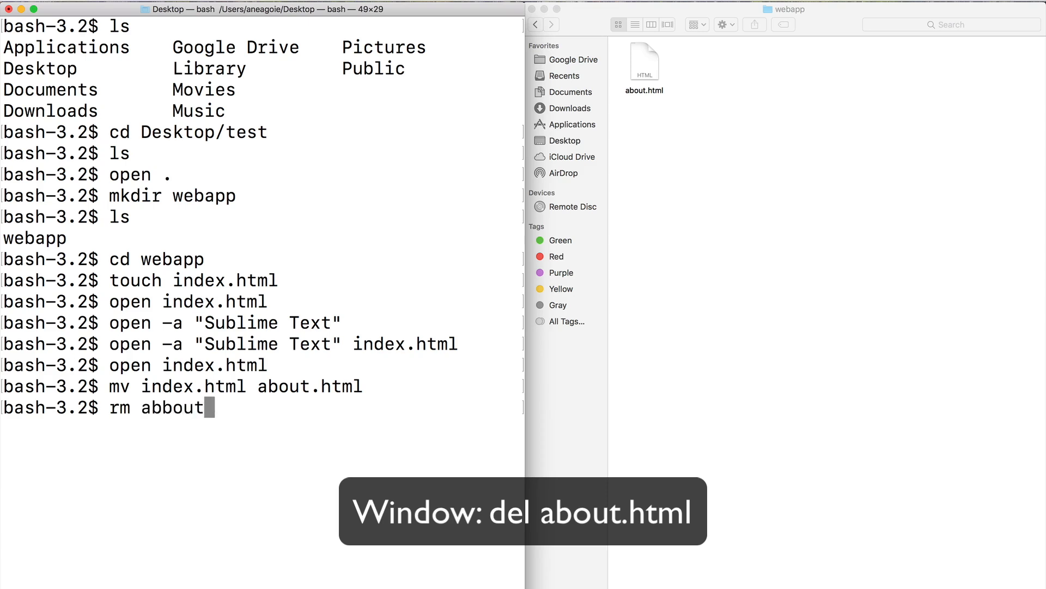
key(BackSpace)
key(BackSpace)
key(BackSpace)
text(b)
key(BackSpace)
text(out)
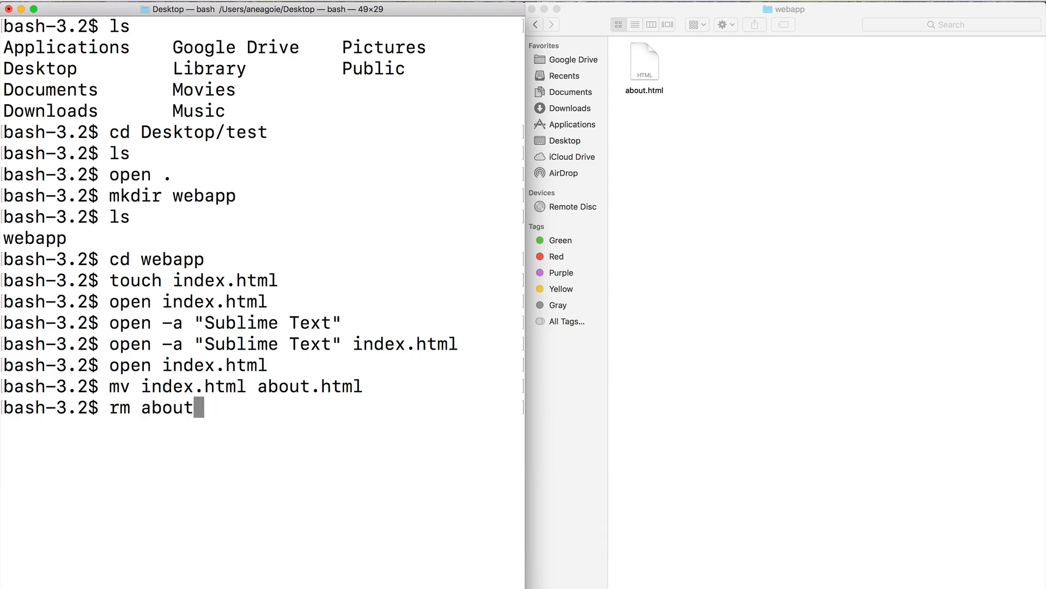
text(.html)
key(Return)
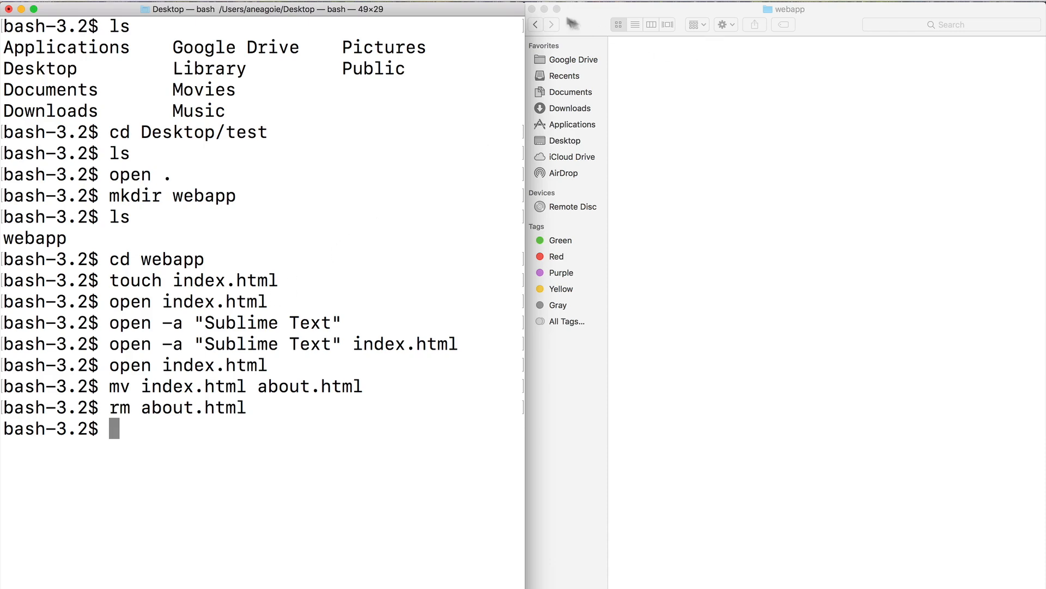
click(532, 9)
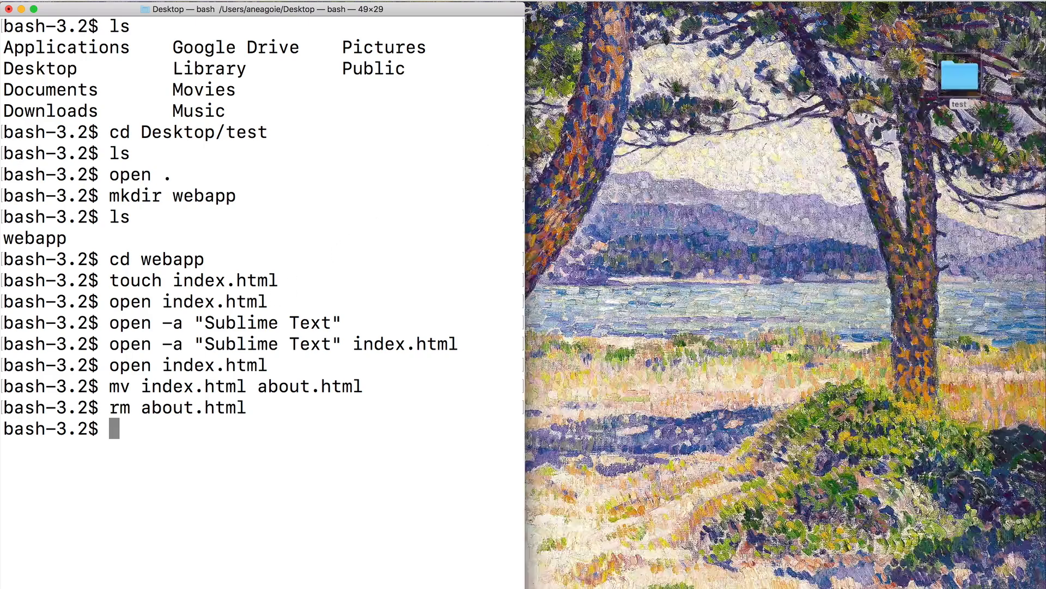
double_click(961, 77)
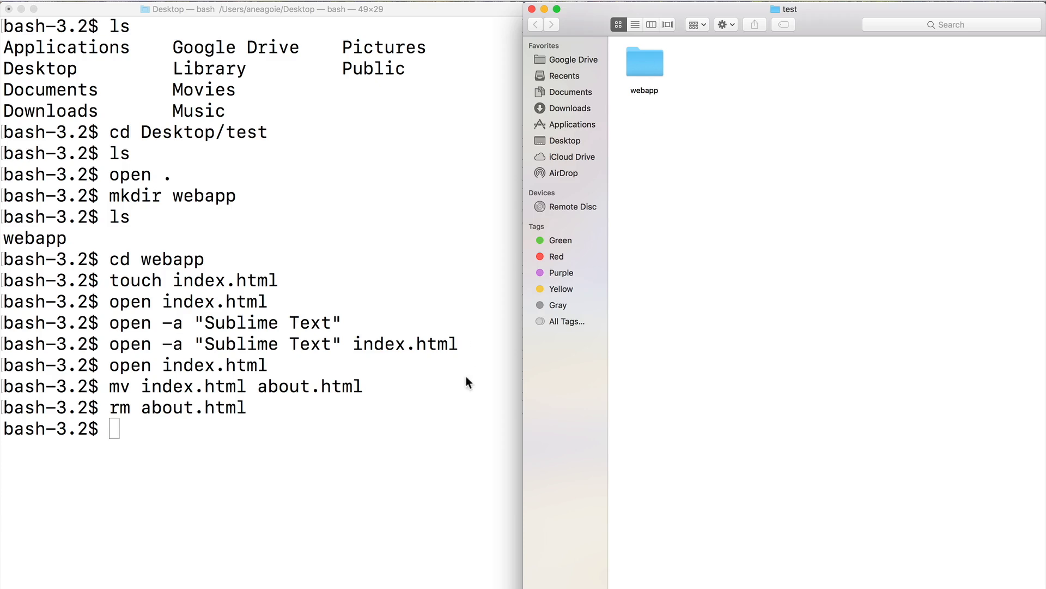
Attempt rm webapp, then list the empty folder with ls and print the path with pwd.
click(293, 428)
text(rm )
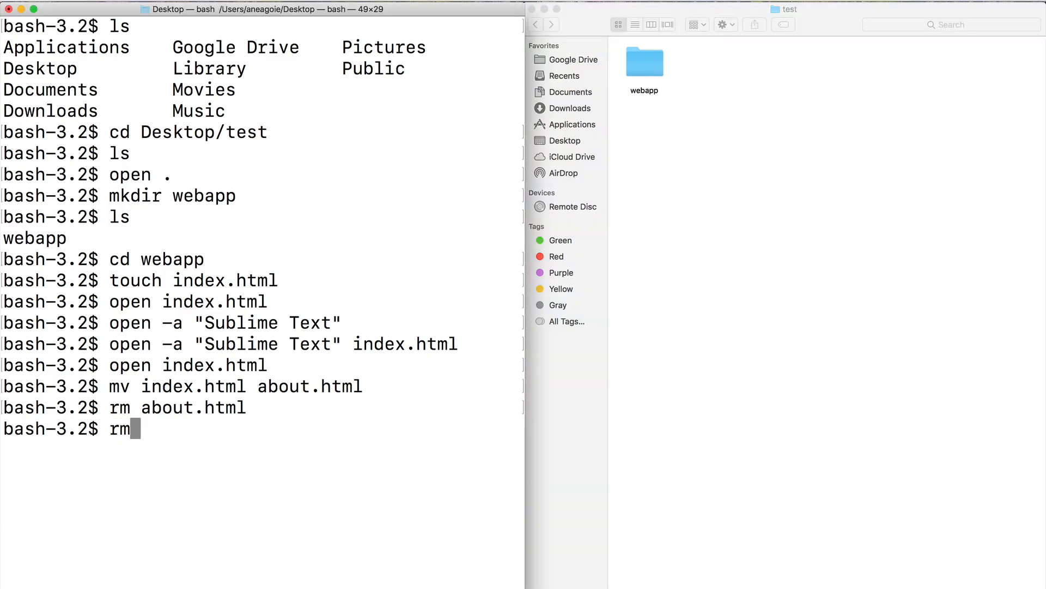
text(web)
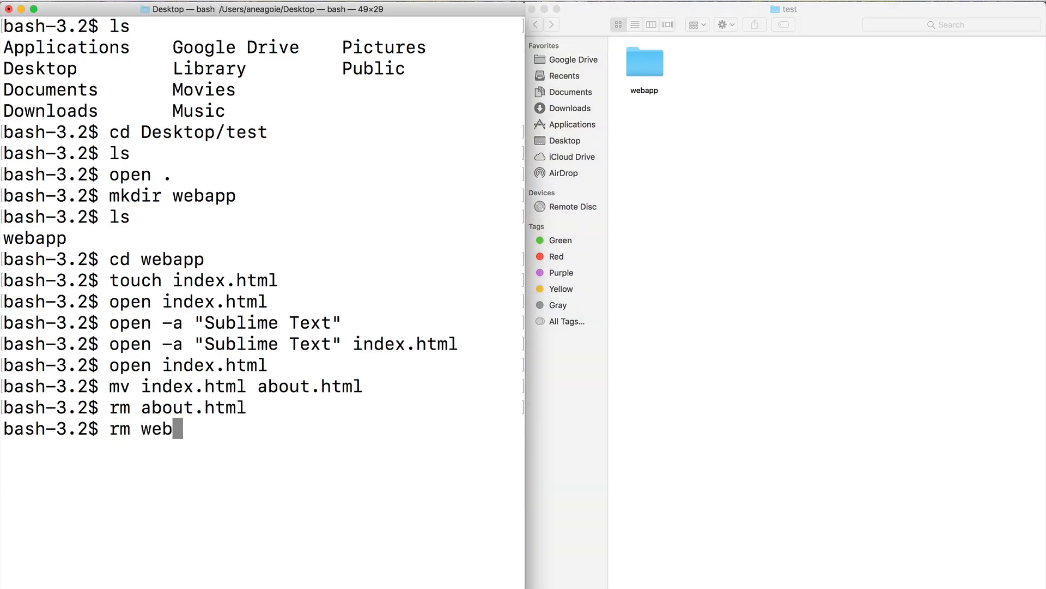
text(app)
key(Return)
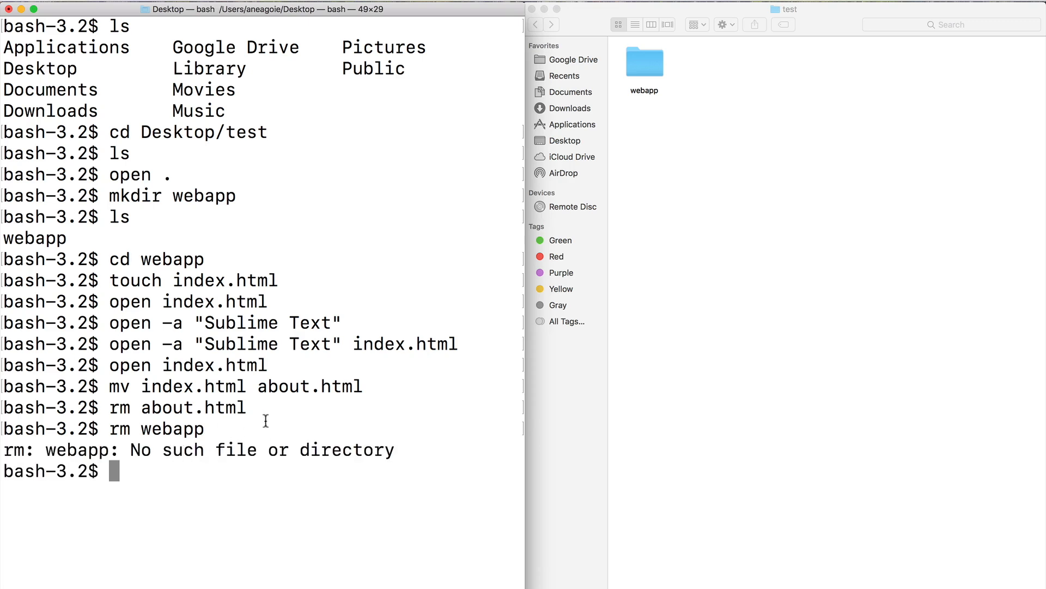
text(ls)
key(Return)
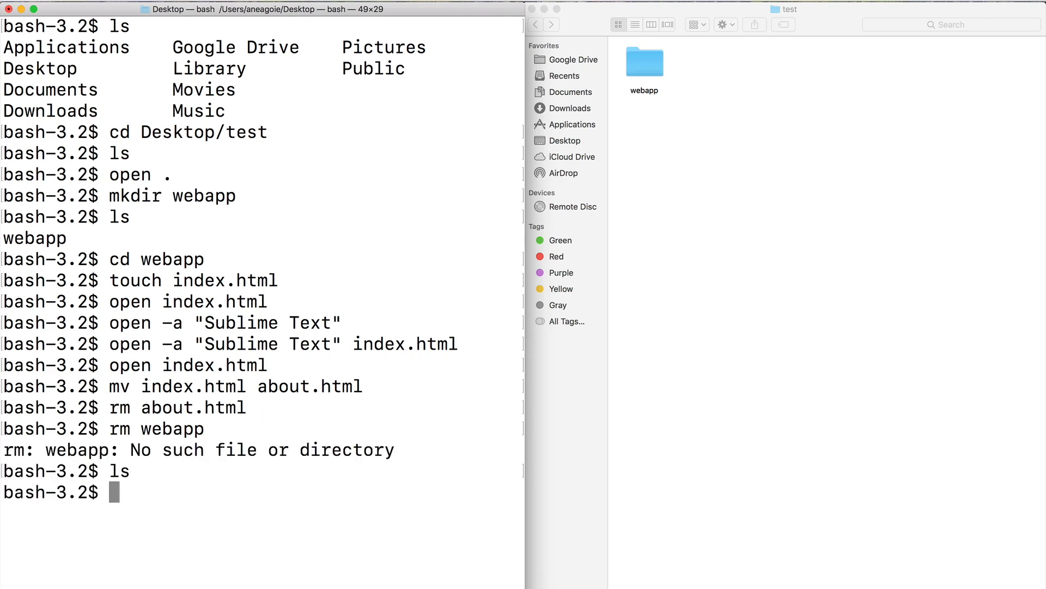
text(pwd)
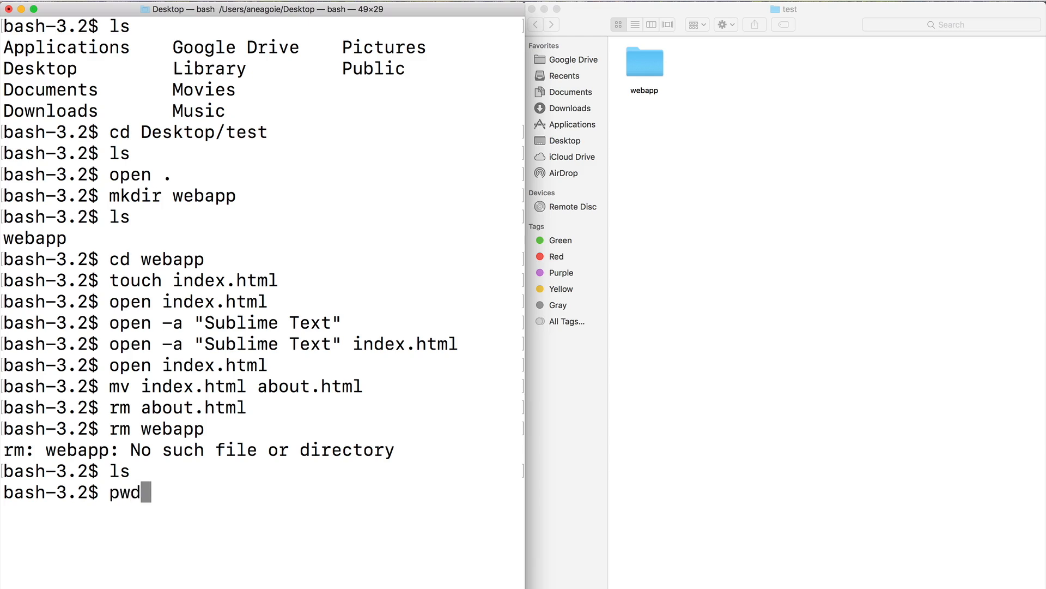
key(Return)
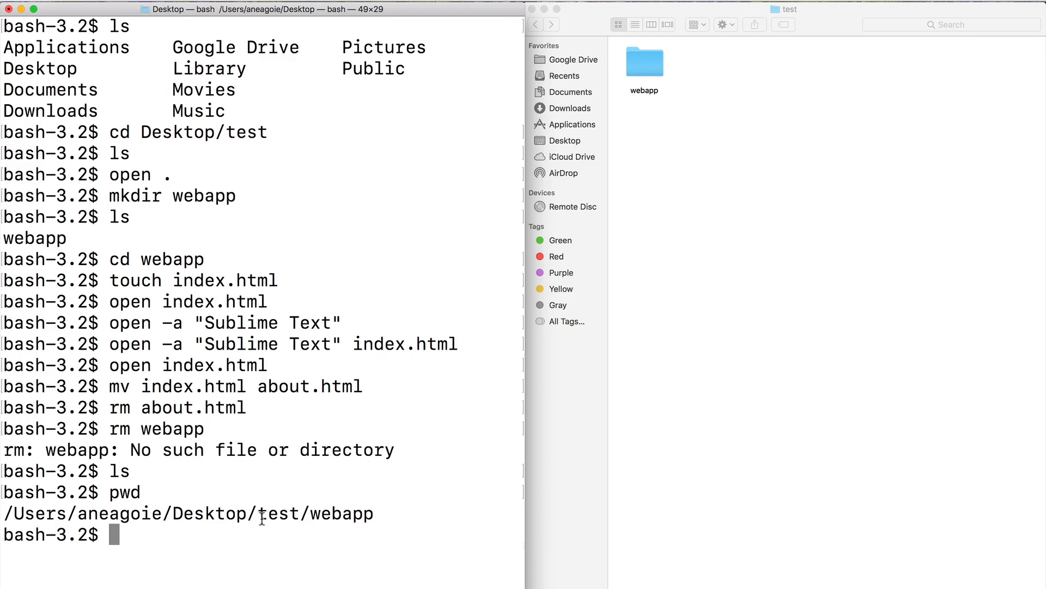
text(cl)
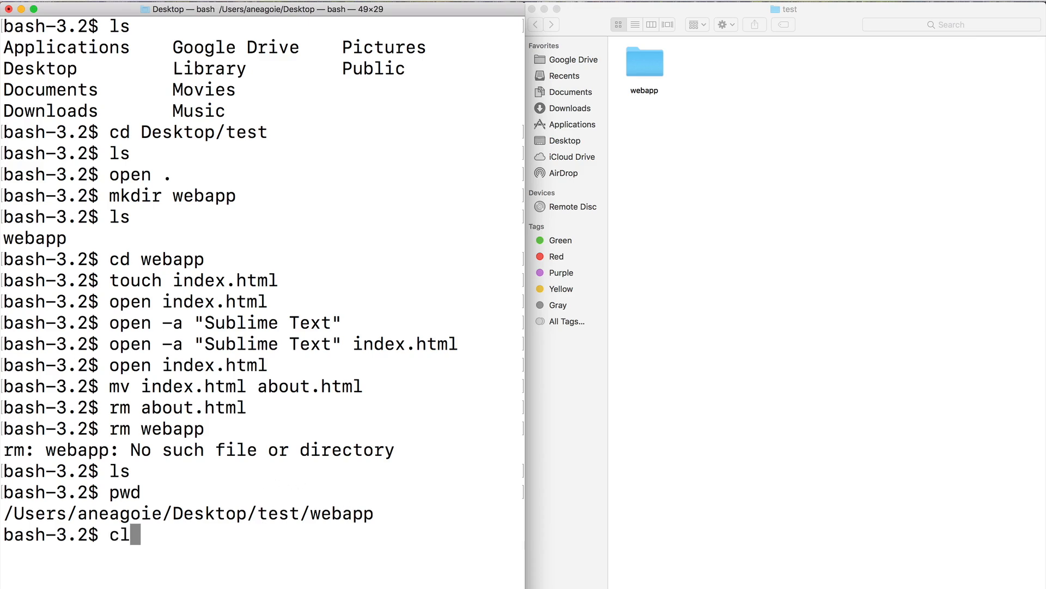
text(ear)
Clear the screen, move up to the test folder with cd .., and confirm with pwd.
key(Return)
text(cd .)
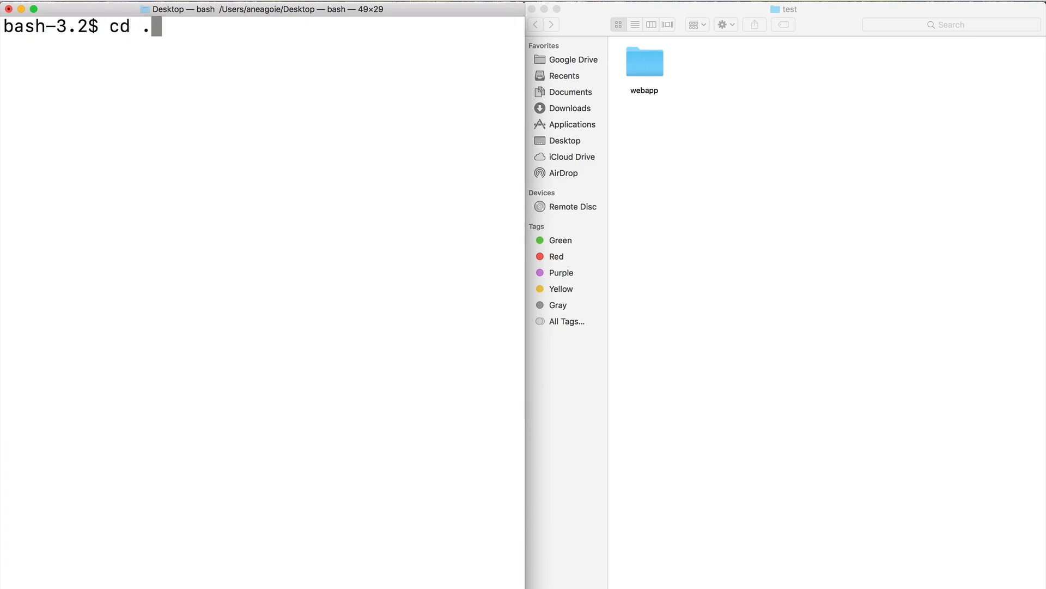
text(.)
key(Return)
text(pw)
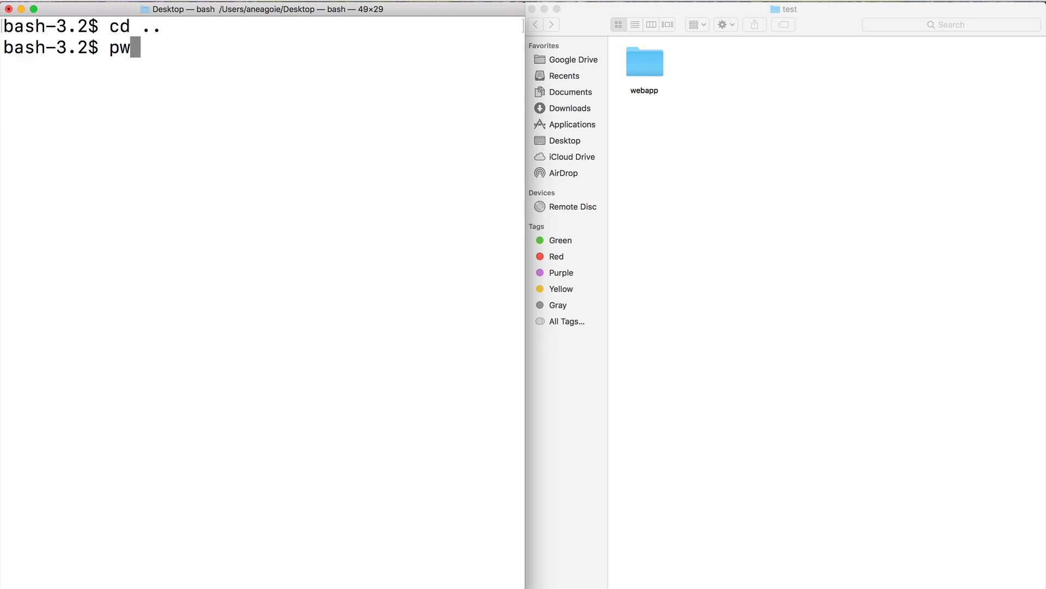
text(d)
key(Return)
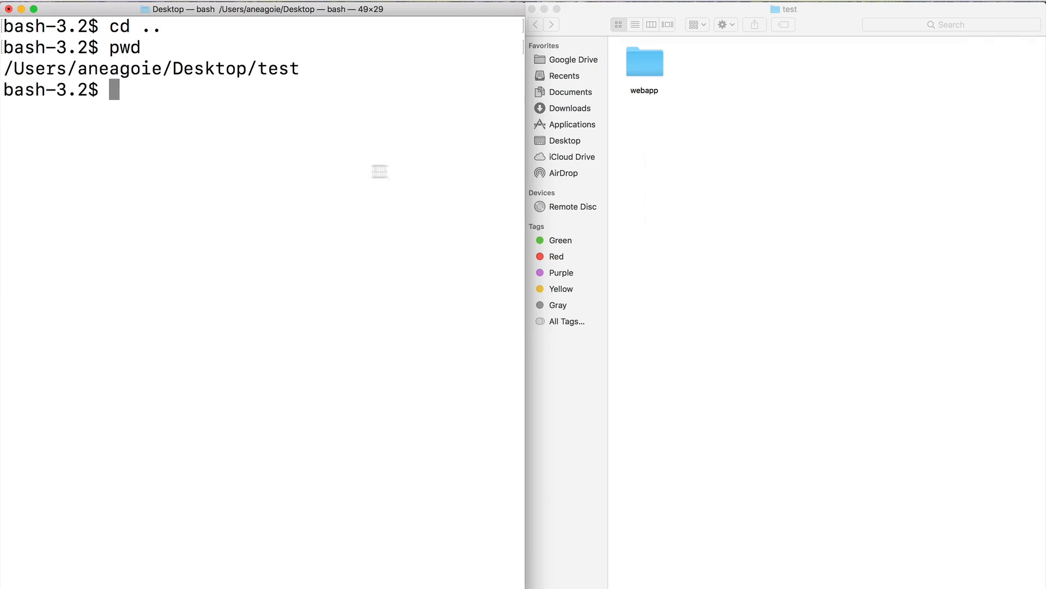
text(rm)
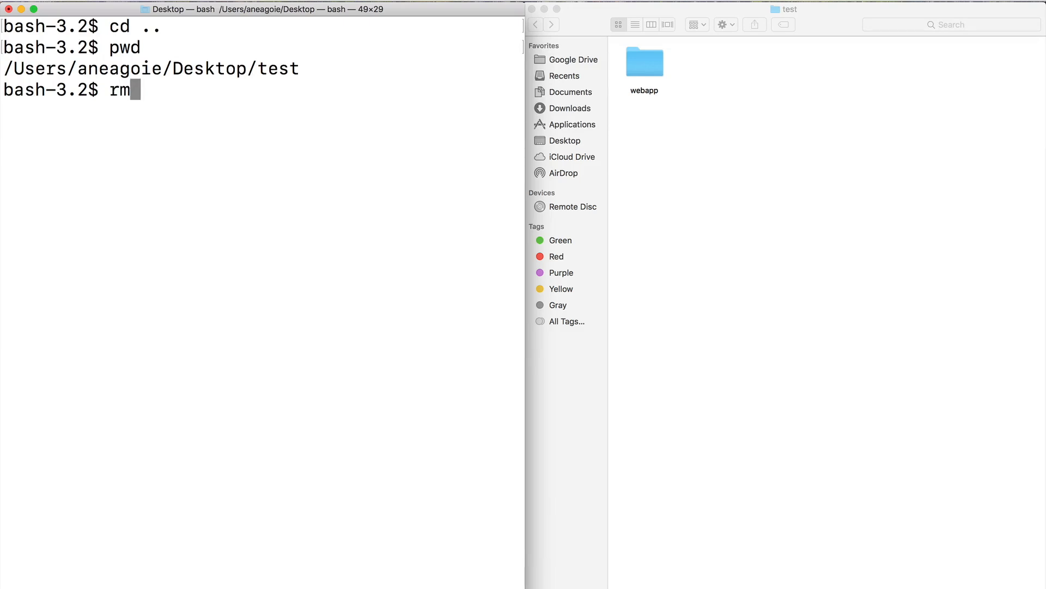
text( webp)
Remove the webapp folder with rm -r after plain rm refuses the directory.
key(BackSpace)
text(app)
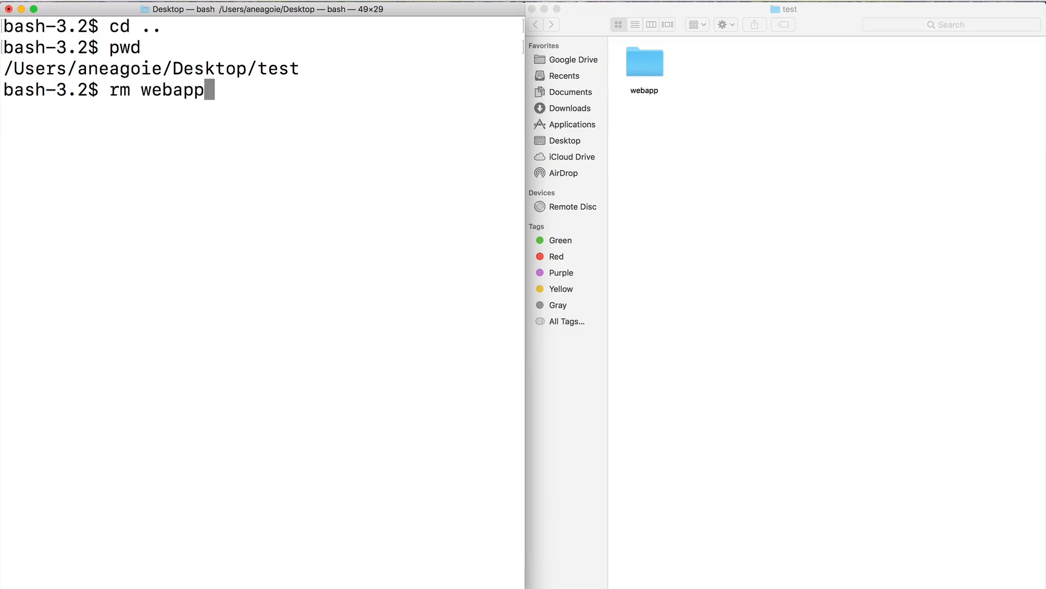
key(Return)
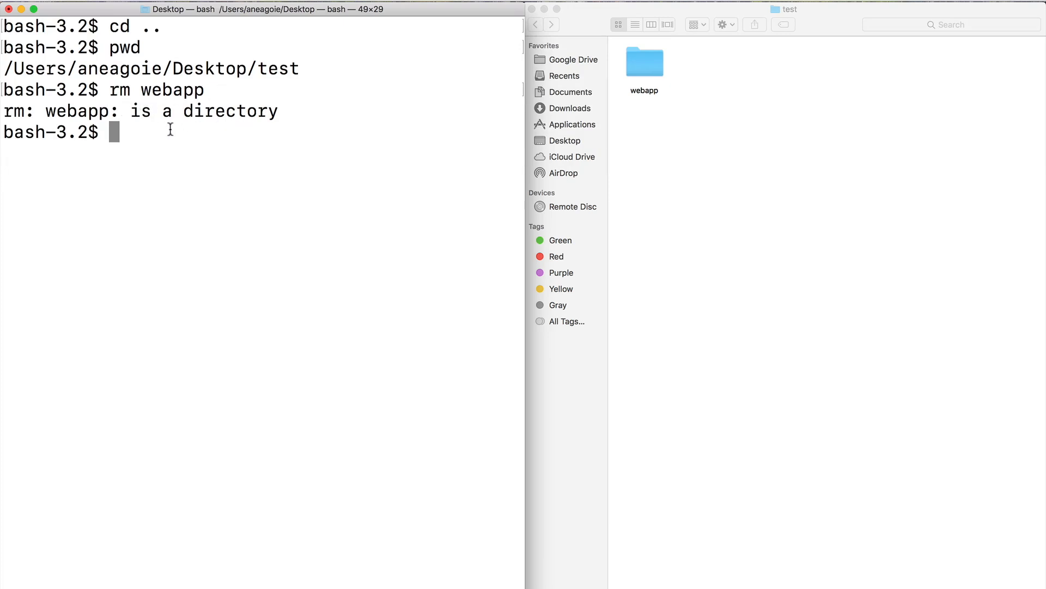
text(rm -r)
text( webap)
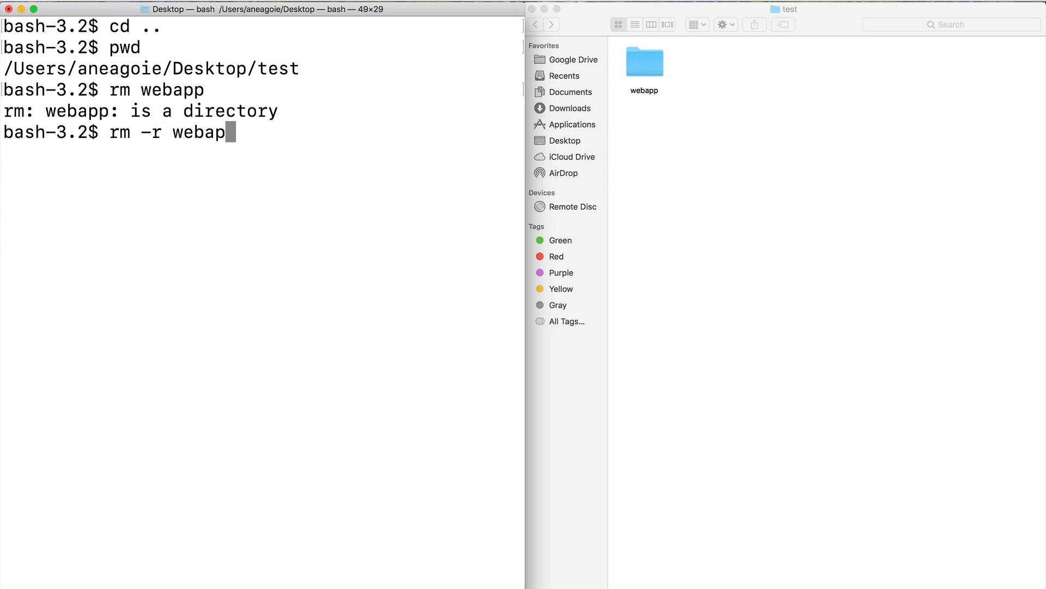
text(p)
key(Return)
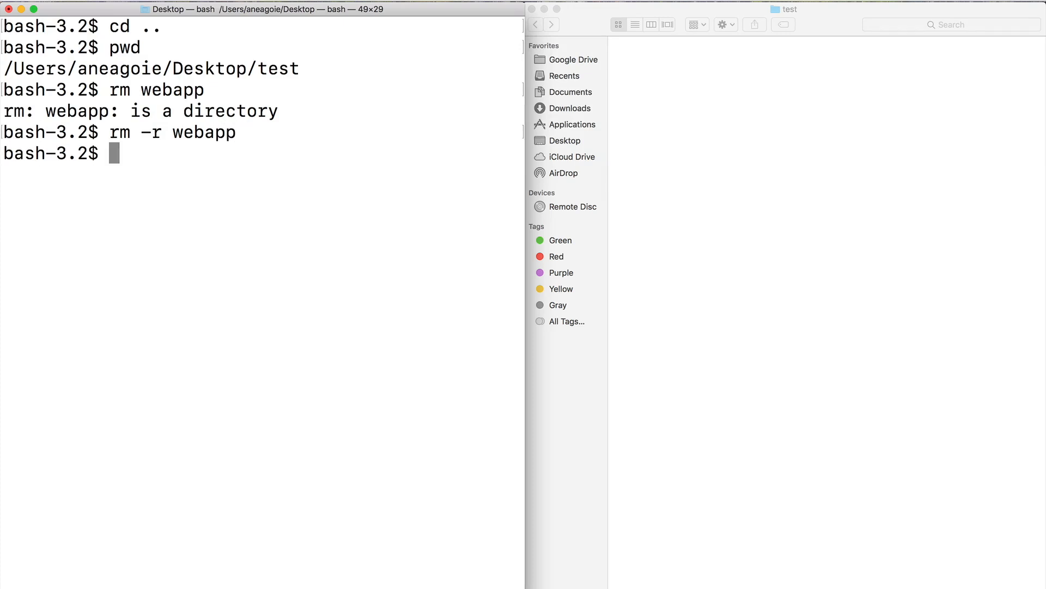
Close Finder, move up to Desktop with cd .. and pwd, and delete test with rm -r.
click(533, 10)
click(242, 203)
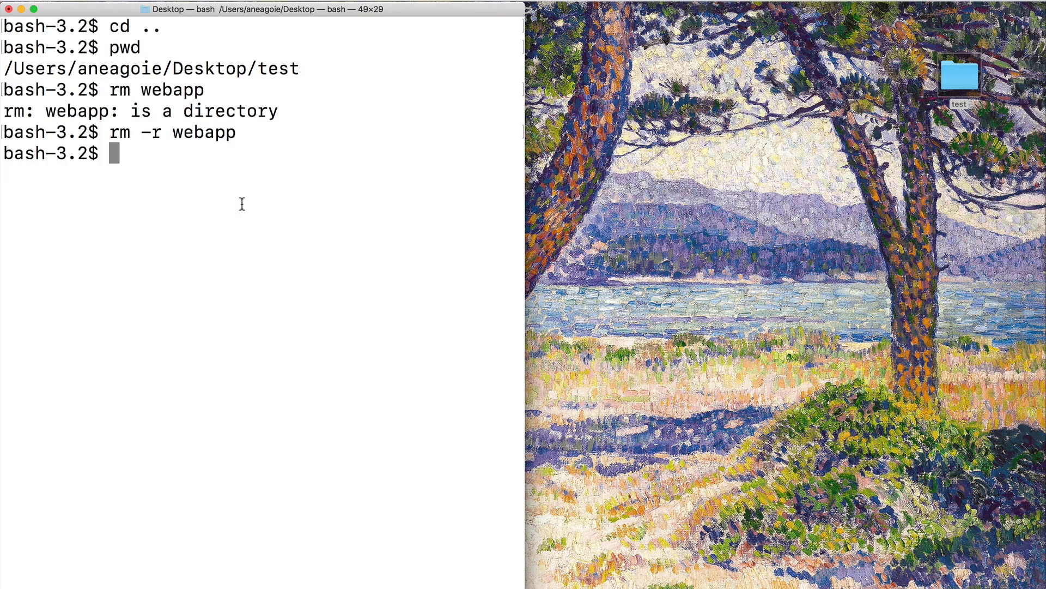
text(cd ..)
key(Return)
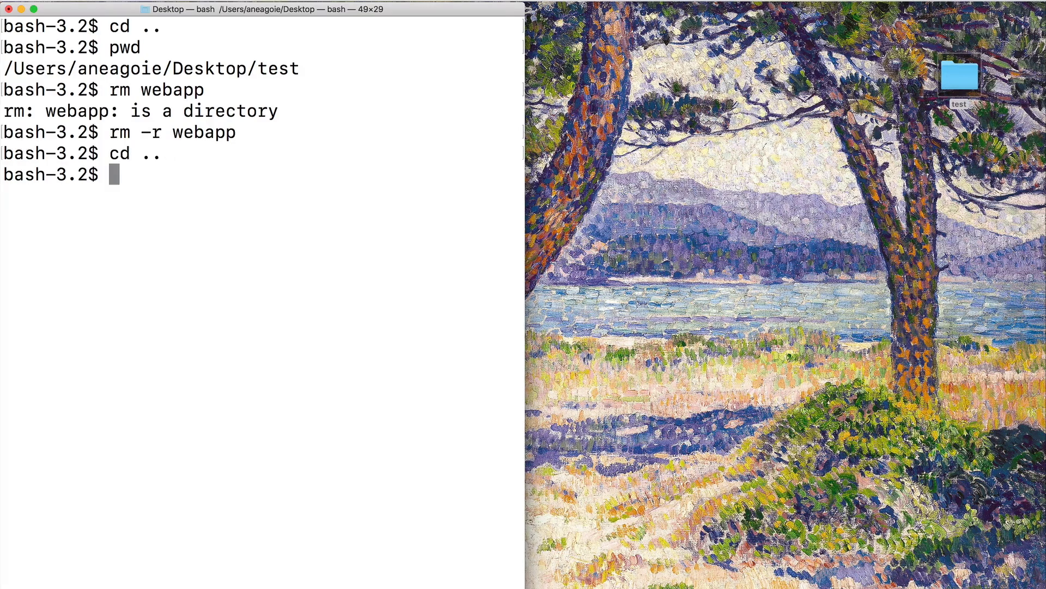
text(pwd)
key(Return)
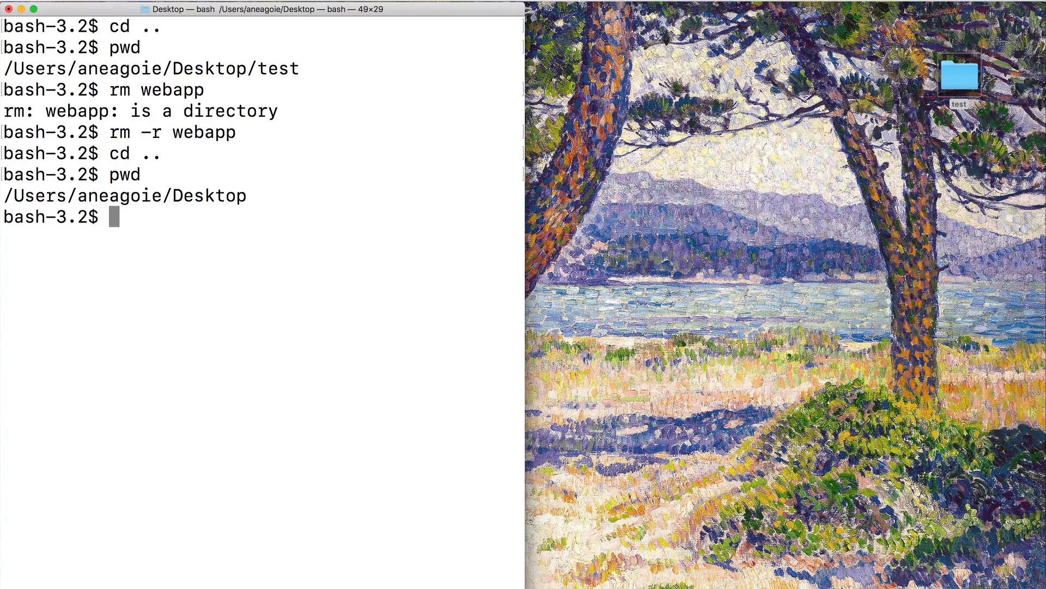
text(rm -)
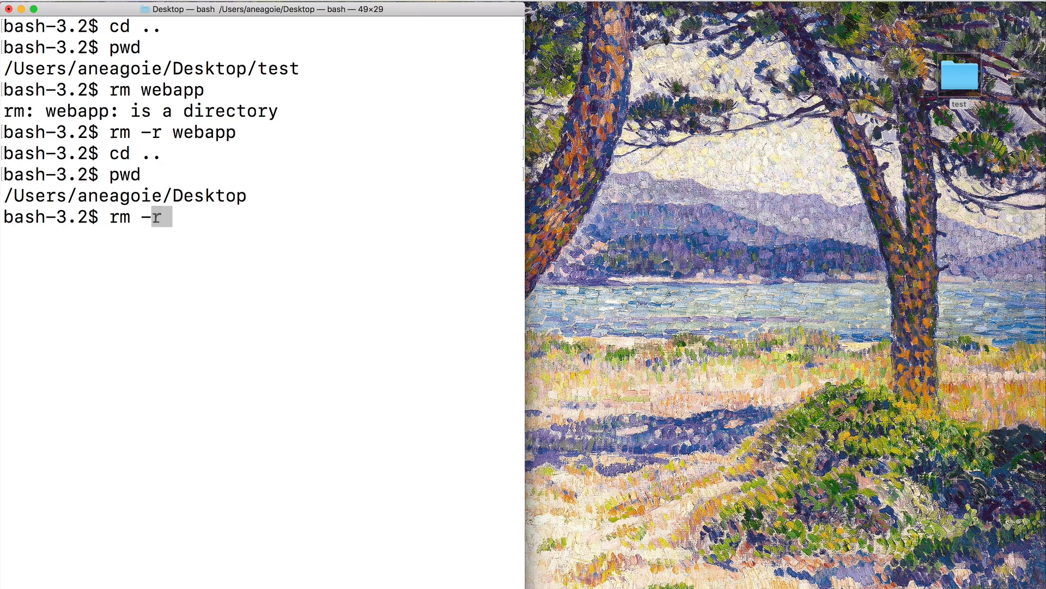
text(r test)
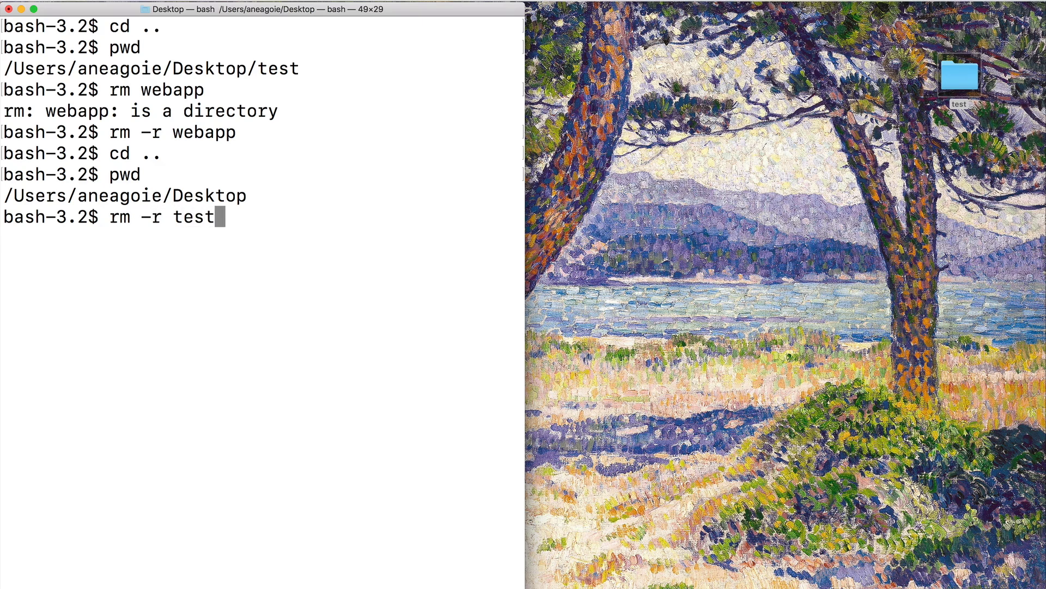
key(Return)
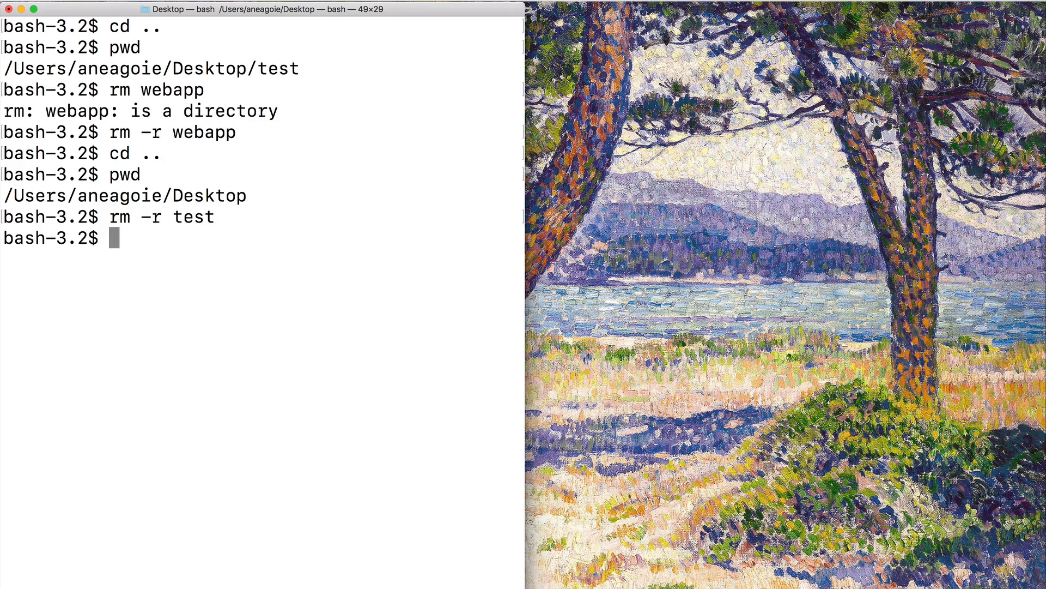
text(say )
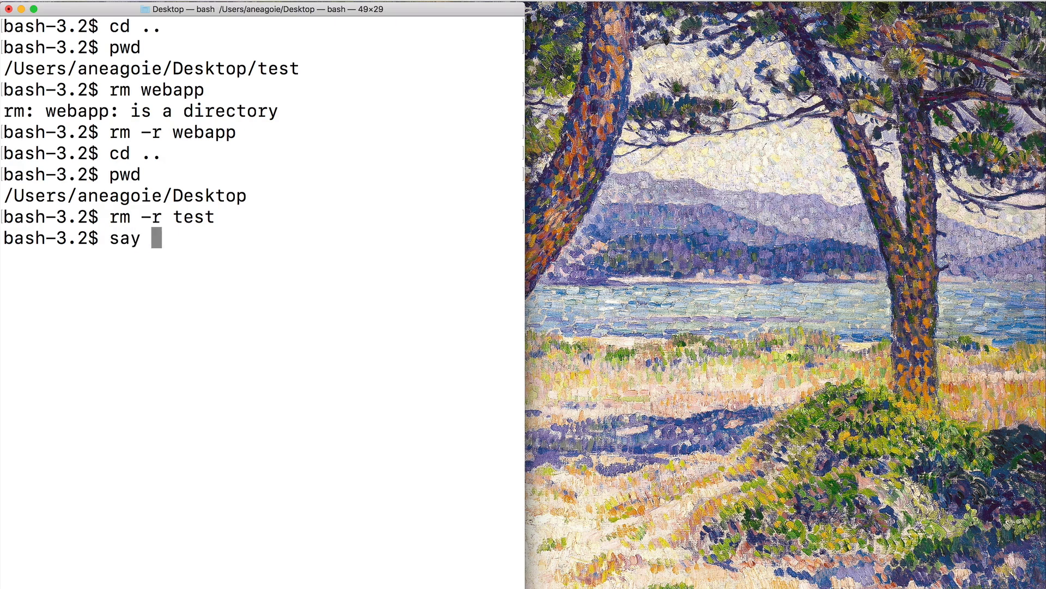
text(this is soooo)
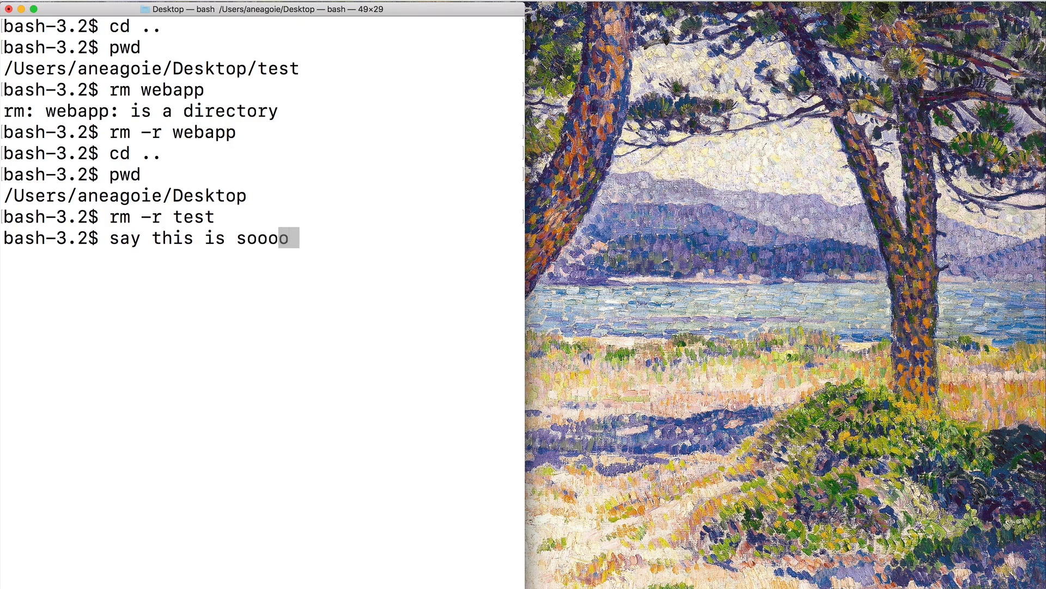
text( cool)
Have the computer say 'this is soooo cool', then show all open windows.
key(Return)
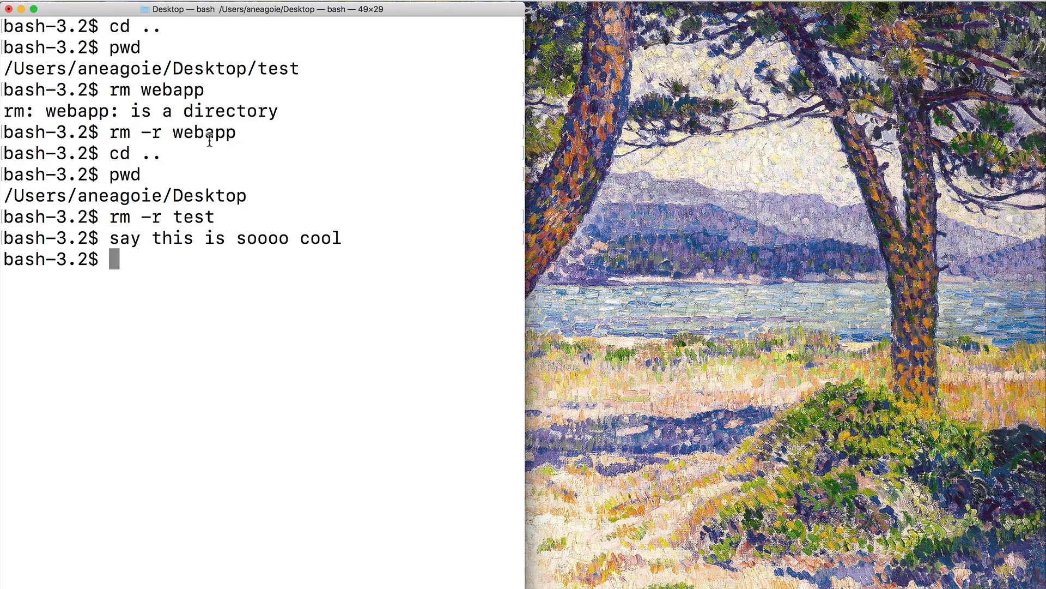
key(ctrl+Up)
In the fish window, list Desktop, move up to home and list it, then speak 'see you in the next video. buh bye'.
click(148, 175)
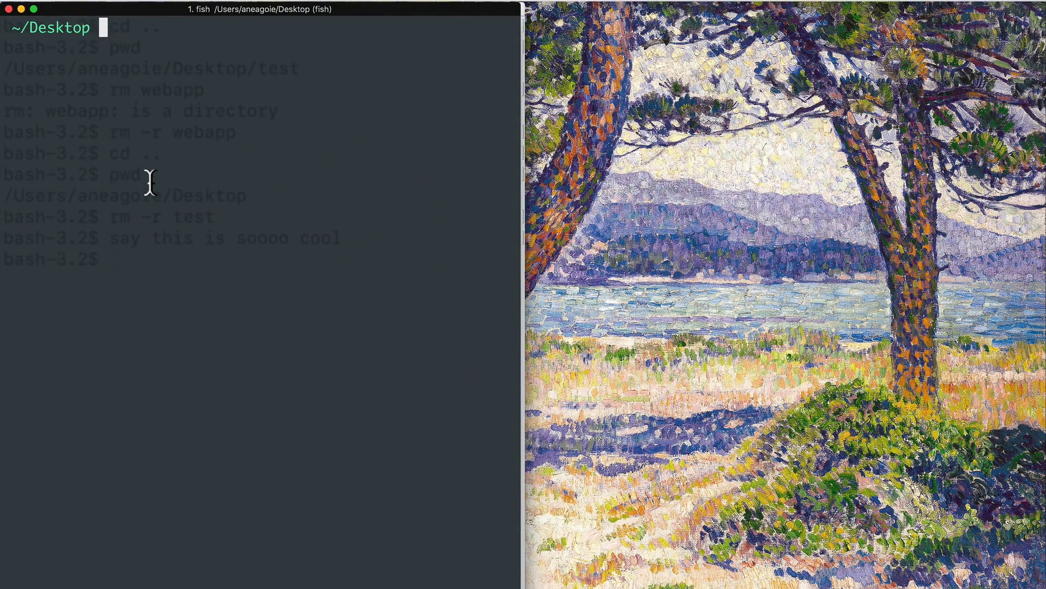
text(ls)
key(Return)
text(cd .)
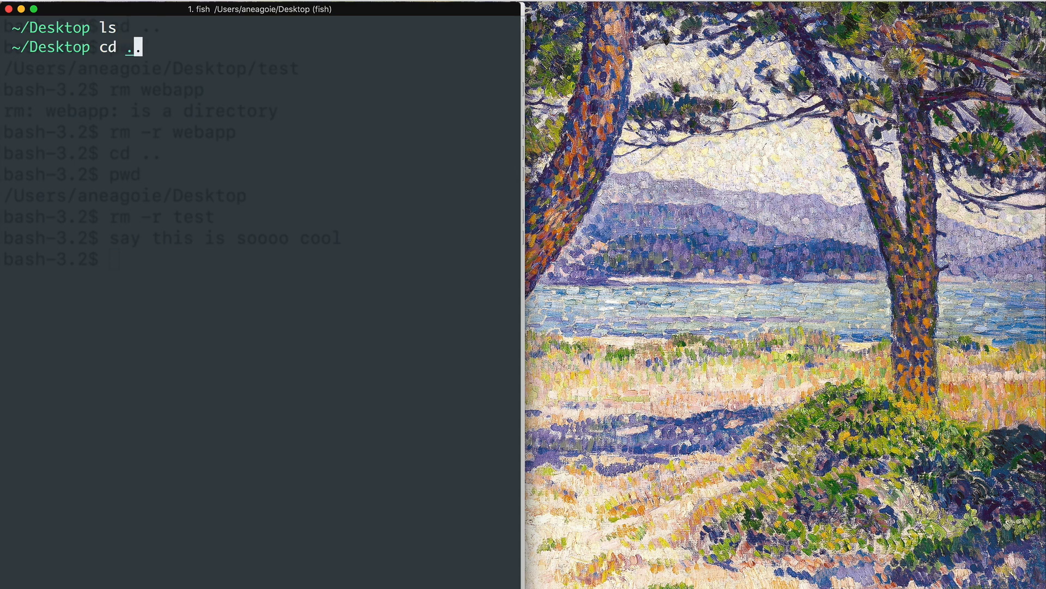
text(.)
key(Return)
text(ls)
key(Return)
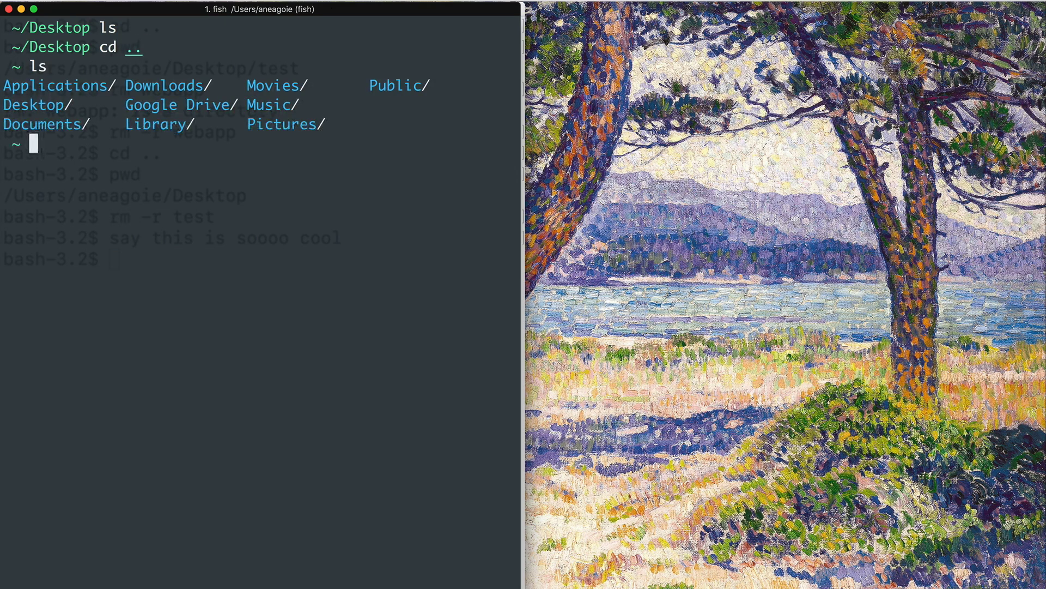
text(say s)
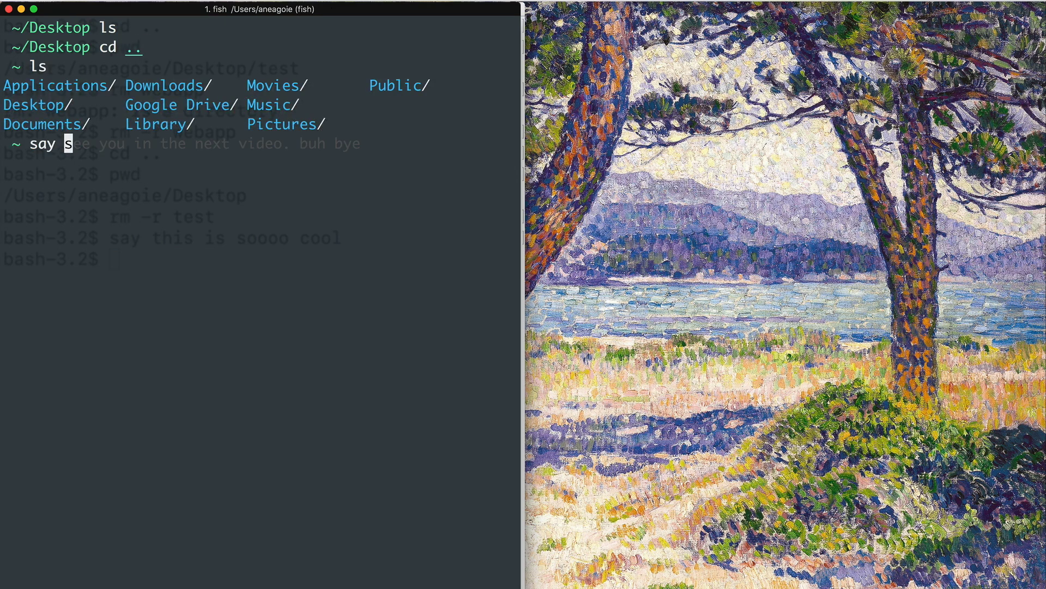
key(Right)
key(Return)
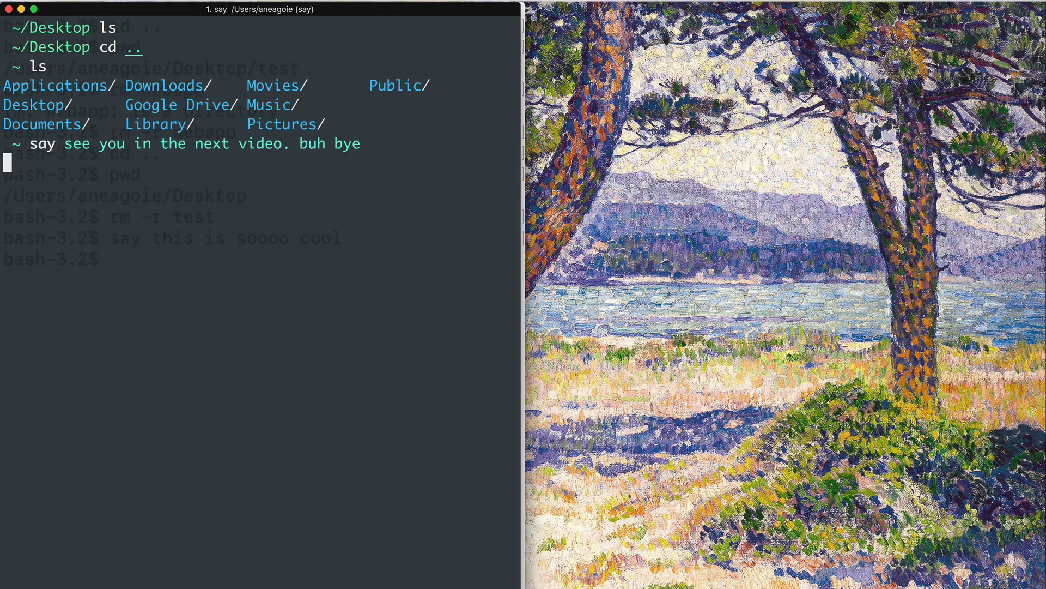